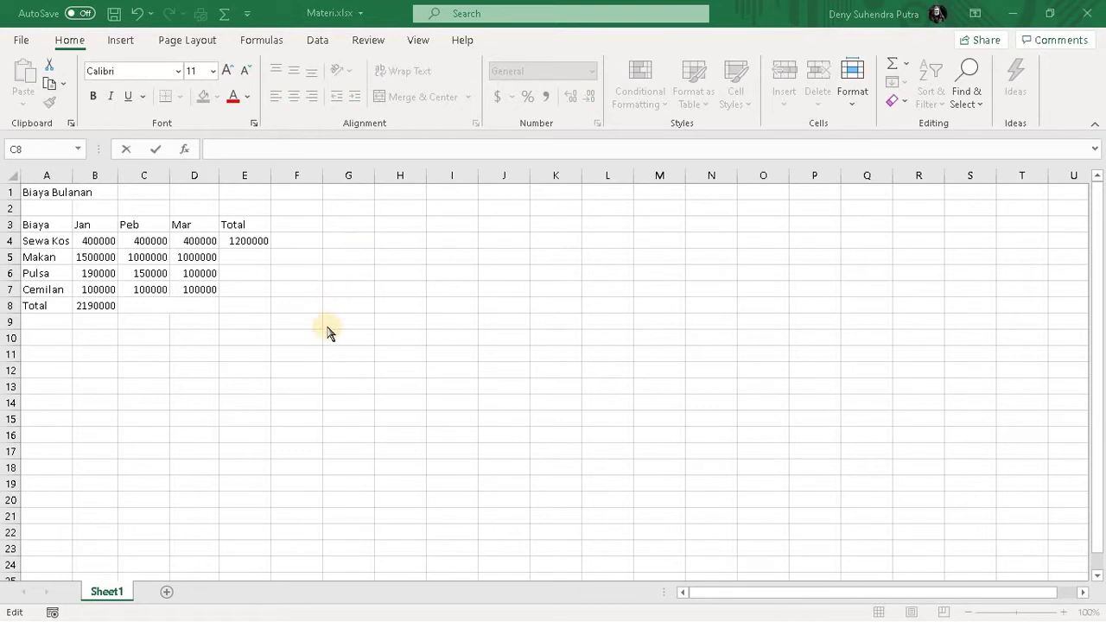
# - Copy the January total formula from cell B8 into C8 to total the Peb column
pyautogui.click(95, 307)
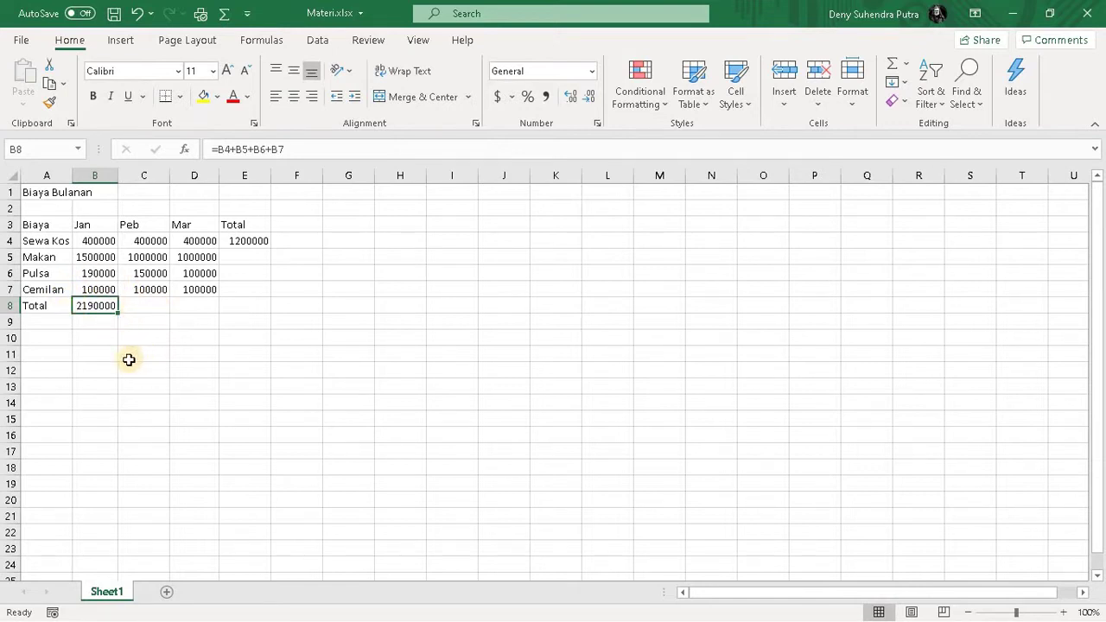
pyautogui.press('Down')
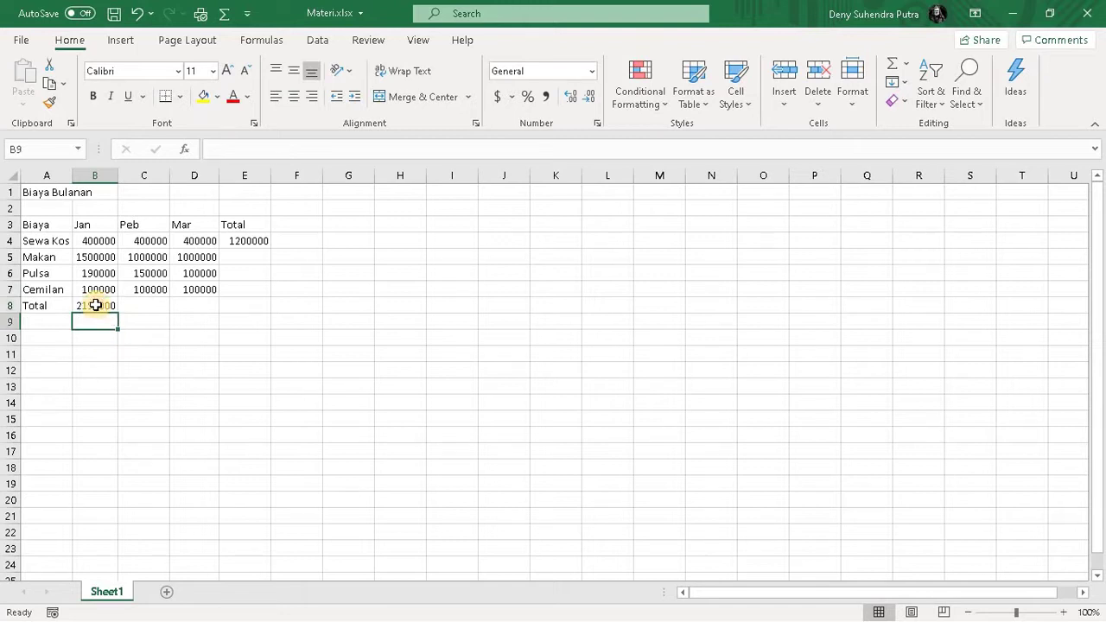
pyautogui.press('Up')
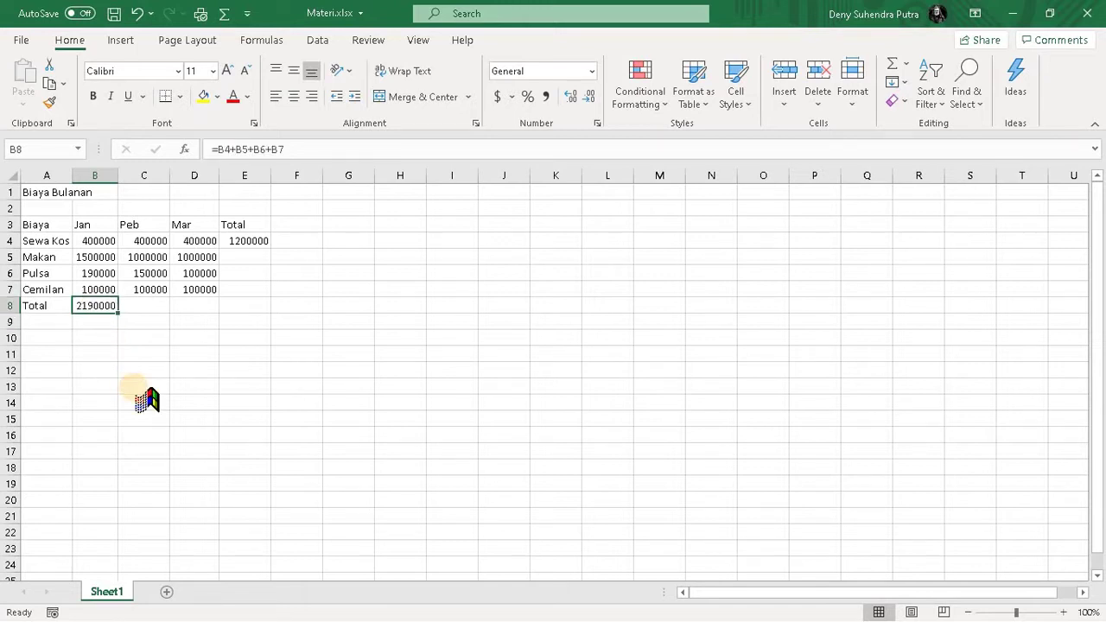
pyautogui.hotkey('ctrl', 'c')
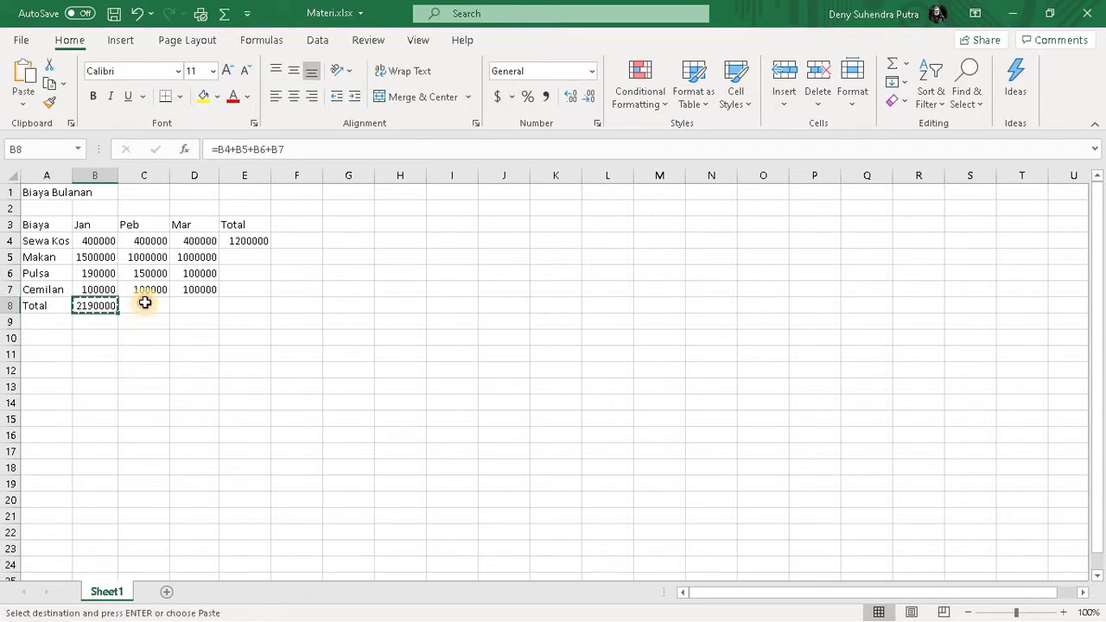
pyautogui.press('Right')
pyautogui.hotkey('ctrl', 'v')
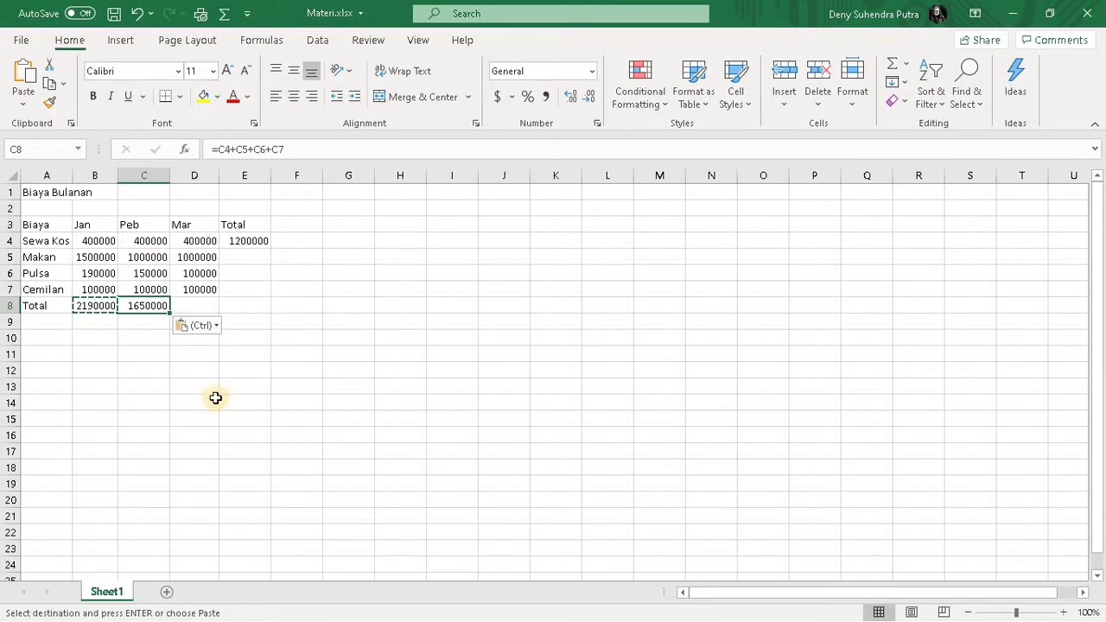
# - Examine the cell references used by the total formulas in B8 and C8
pyautogui.click(97, 337)
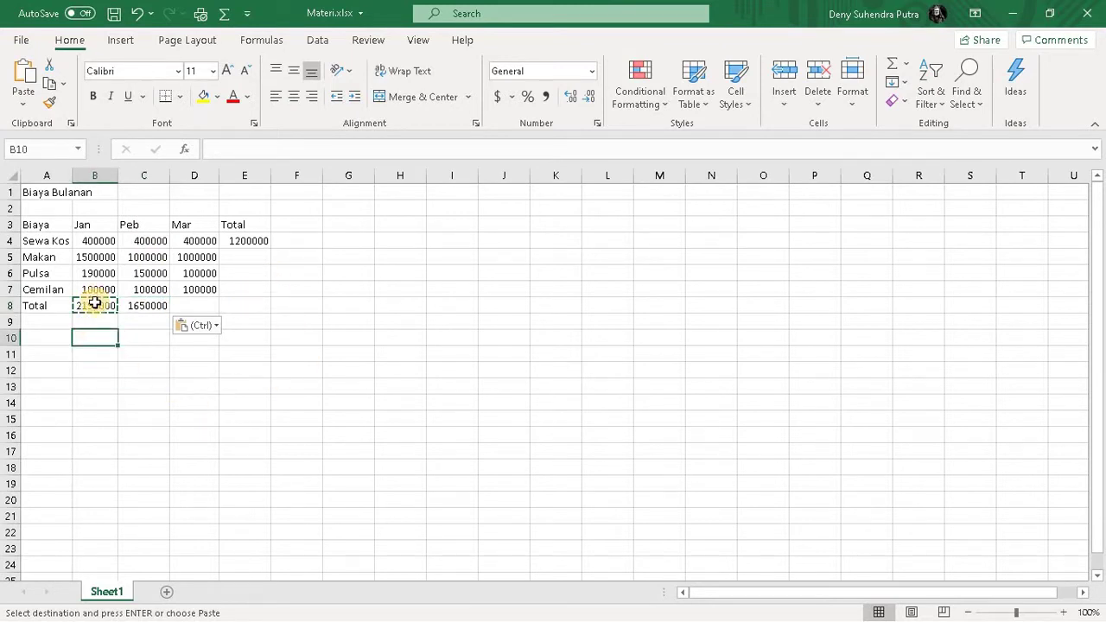
pyautogui.doubleClick(95, 305)
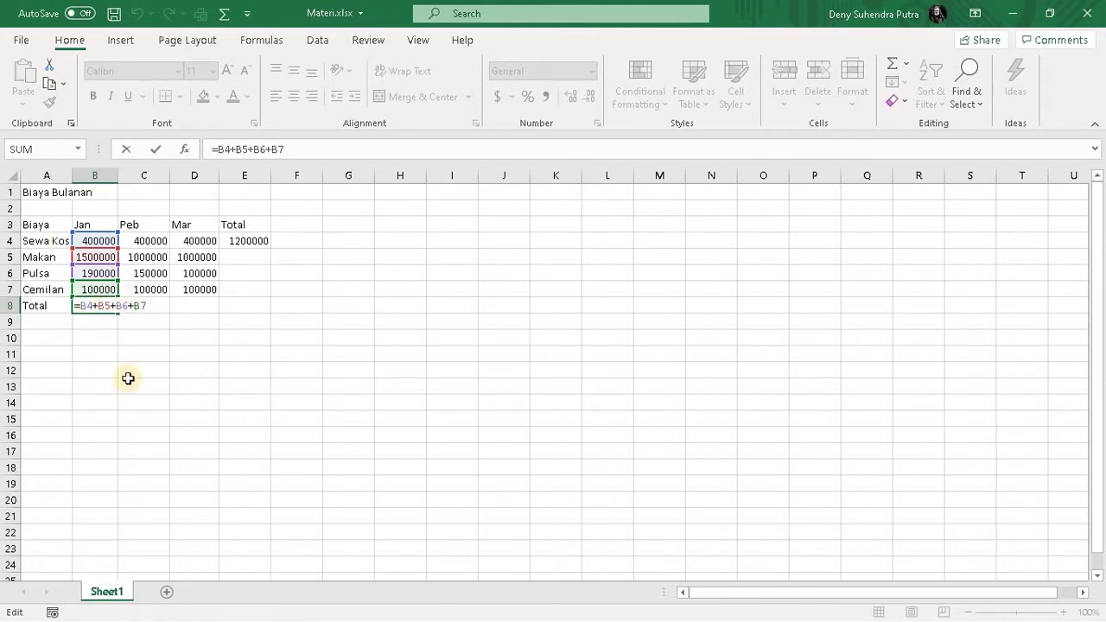
pyautogui.press('Return')
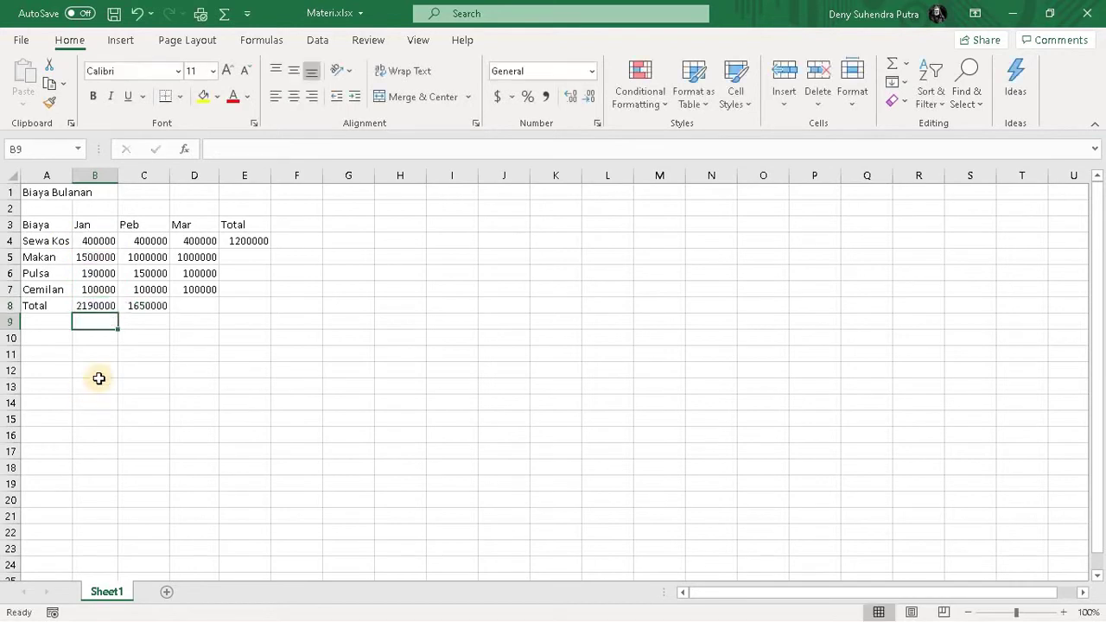
pyautogui.click(107, 306)
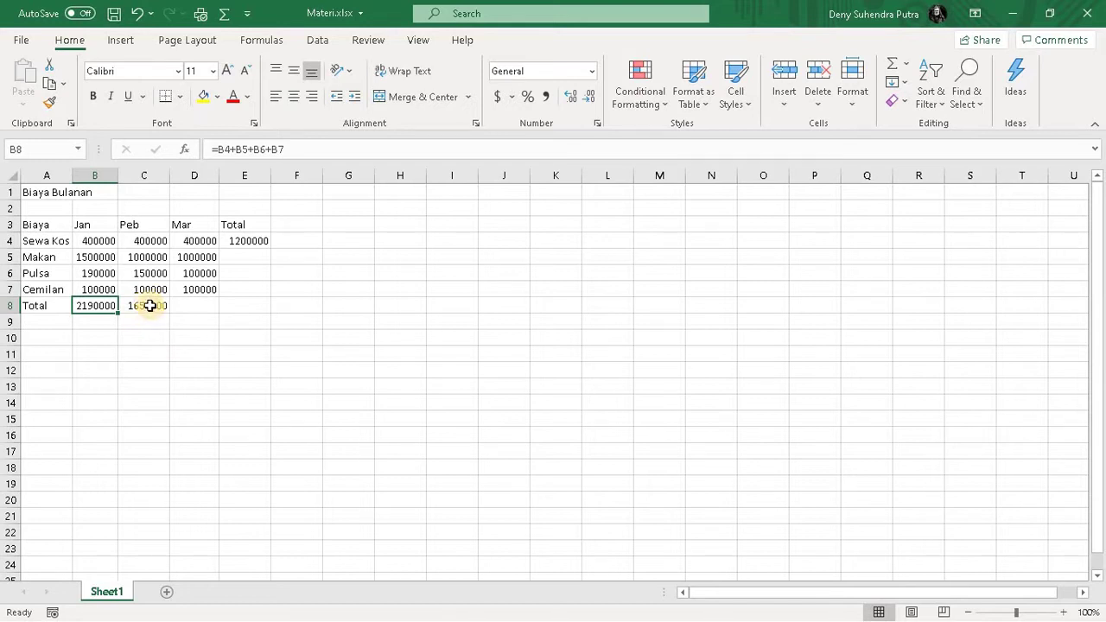
pyautogui.doubleClick(149, 305)
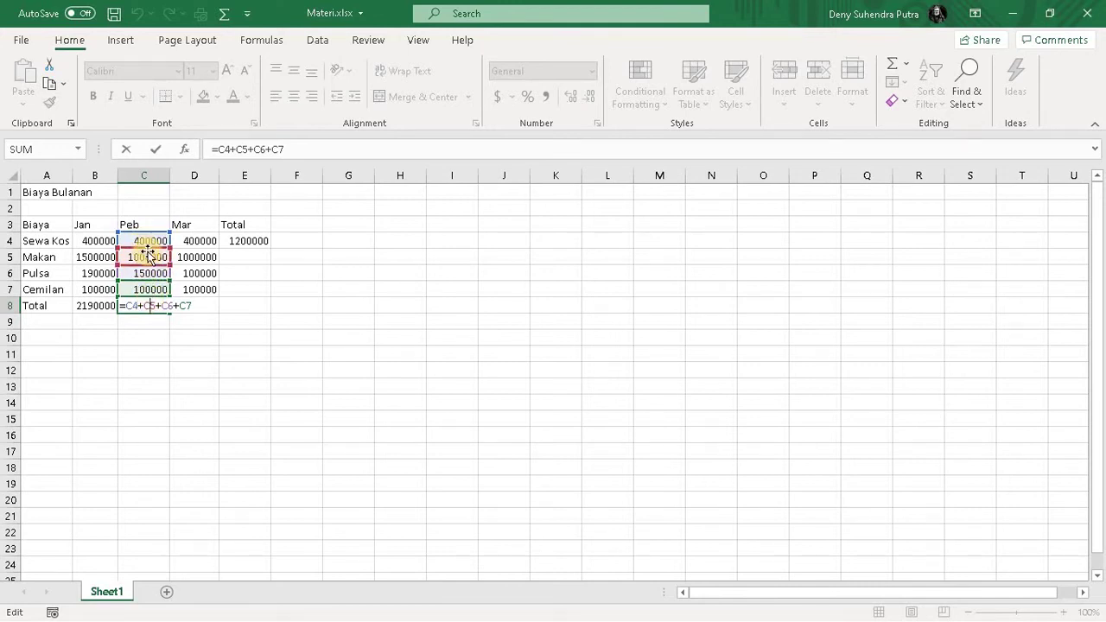
pyautogui.press('Return')
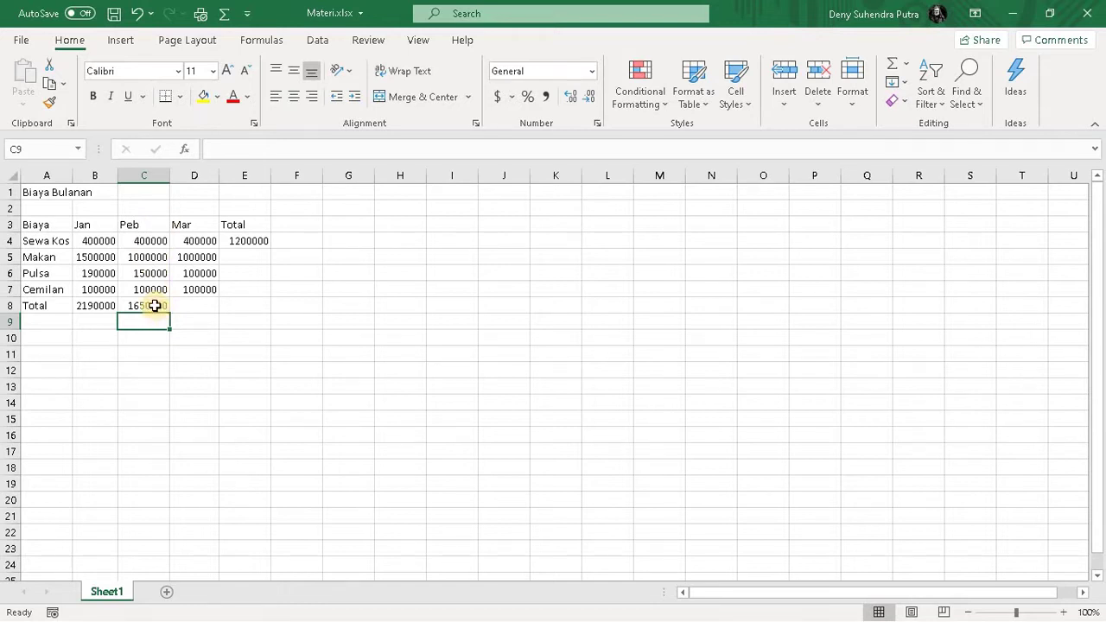
# - Fill the Peb total formula from C8 across into D8 to total the Mar column
pyautogui.click(154, 305)
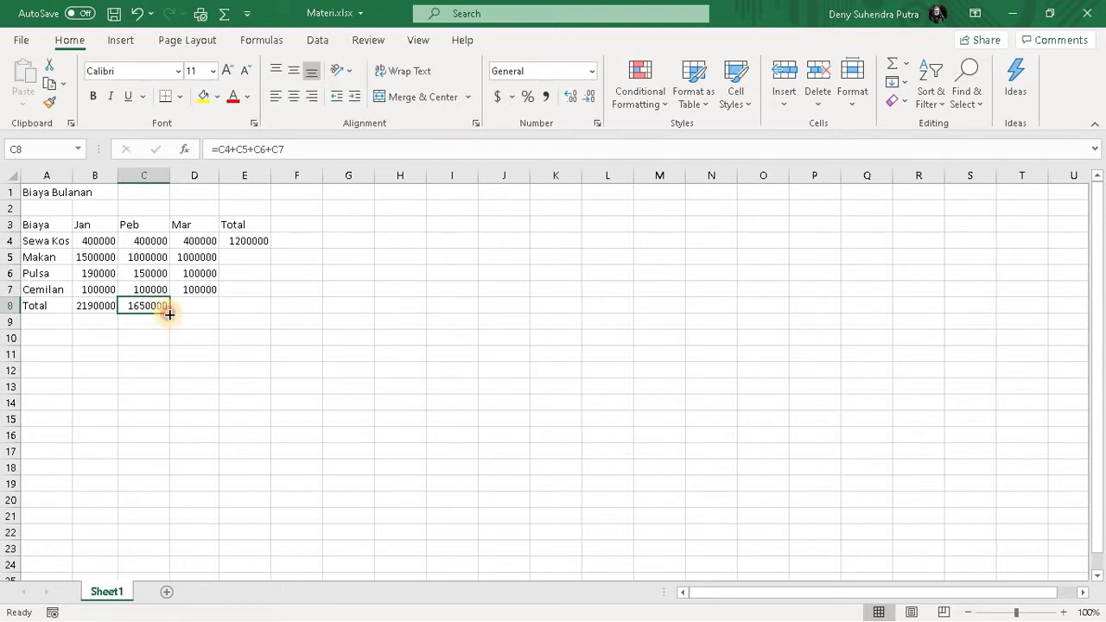
pyautogui.moveTo(169, 314); pyautogui.dragTo(209, 306)
pyautogui.click(204, 369)
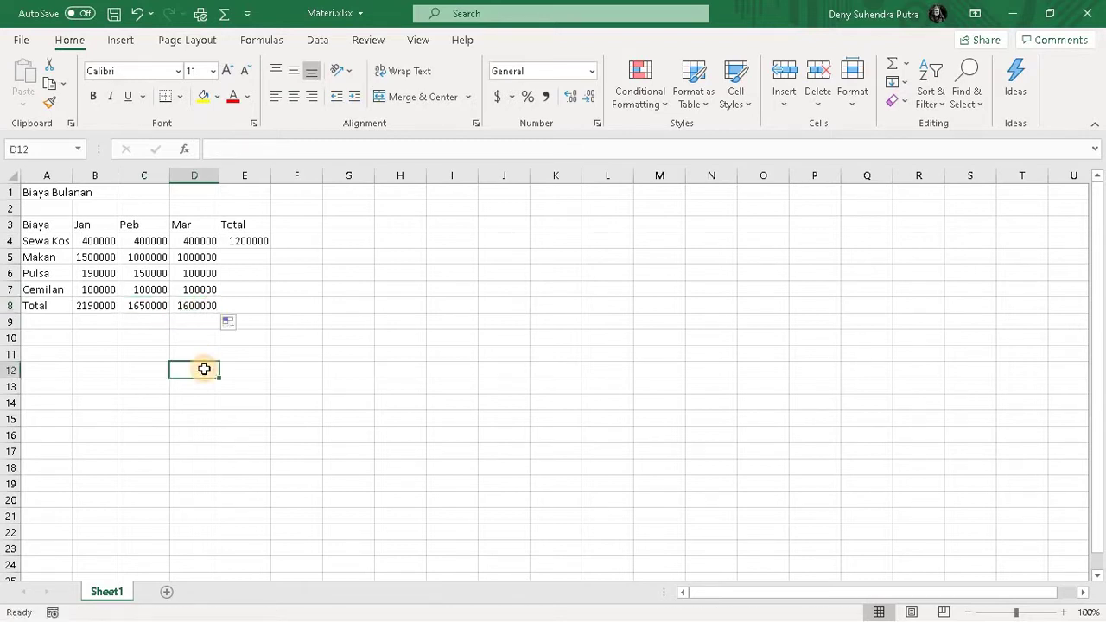
# - Examine which cells the Mar total formula in D8 refers to
pyautogui.click(190, 305)
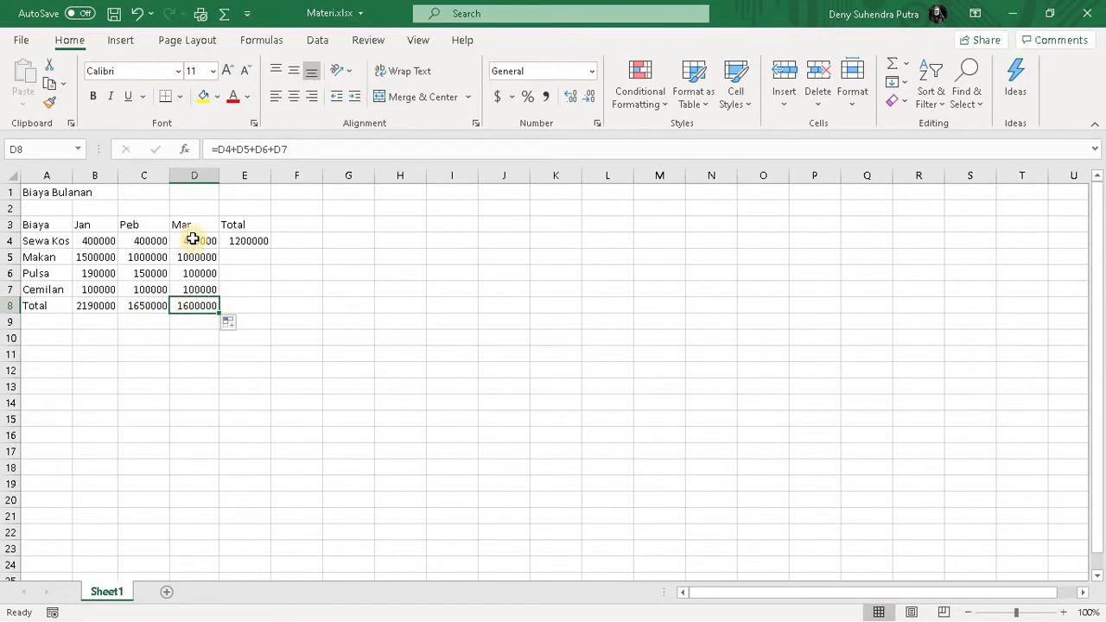
pyautogui.doubleClick(195, 305)
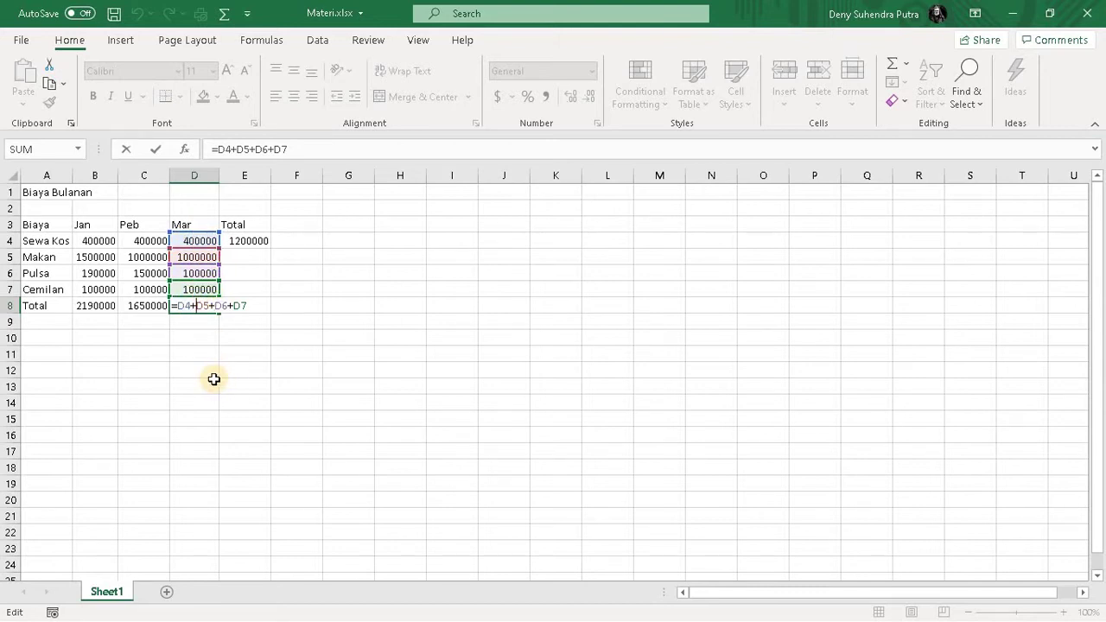
pyautogui.press('Return')
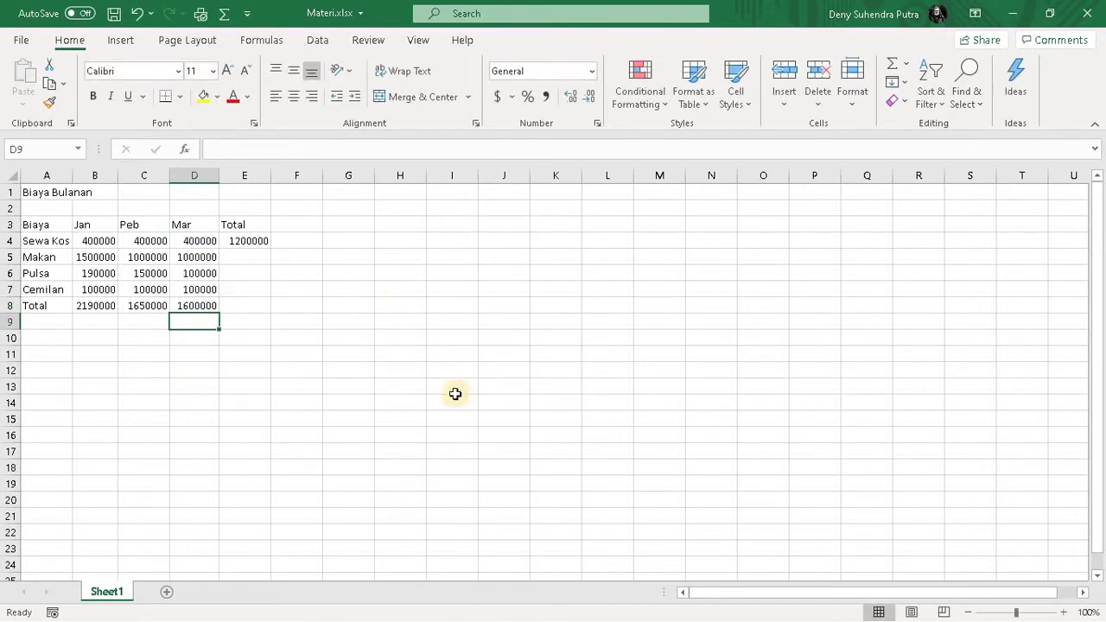
# - Enter the sample numbers 5, 6, 4 and 7 in cells J13 through J16
pyautogui.click(516, 389)
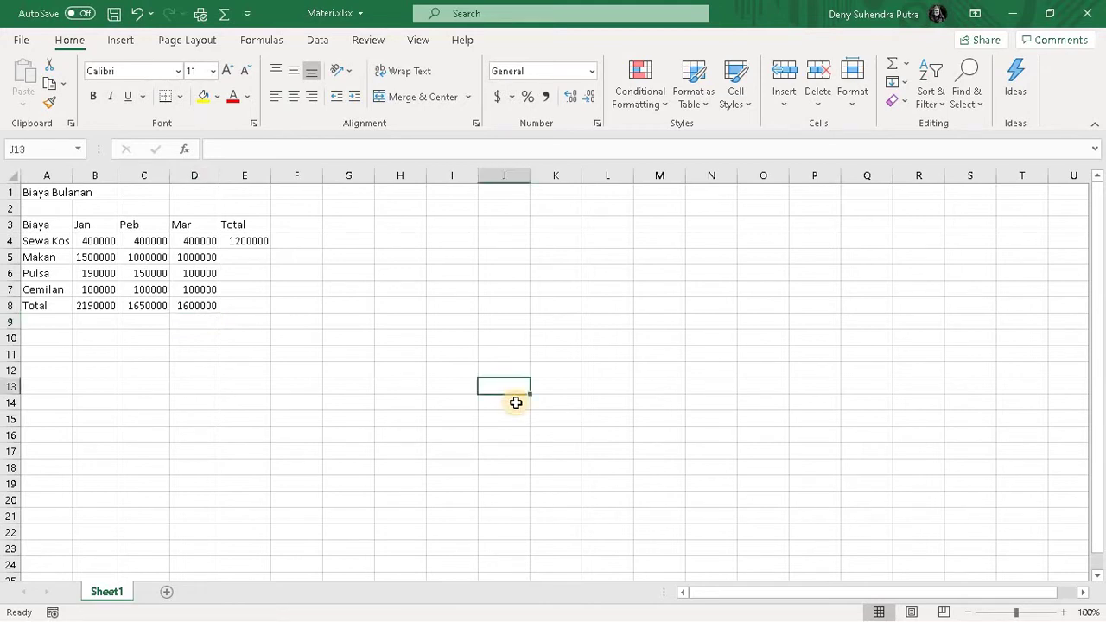
pyautogui.write('5')
pyautogui.press('Return')
pyautogui.write('5')
pyautogui.press('Return')
pyautogui.write('4')
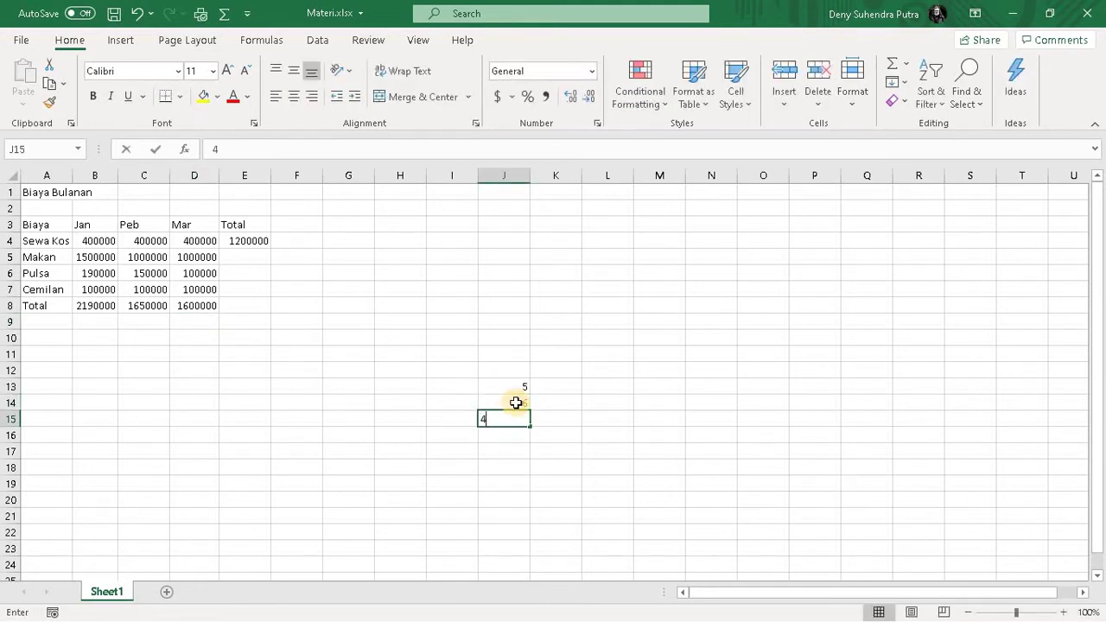
pyautogui.press('Return')
pyautogui.write('7')
pyautogui.press('Return')
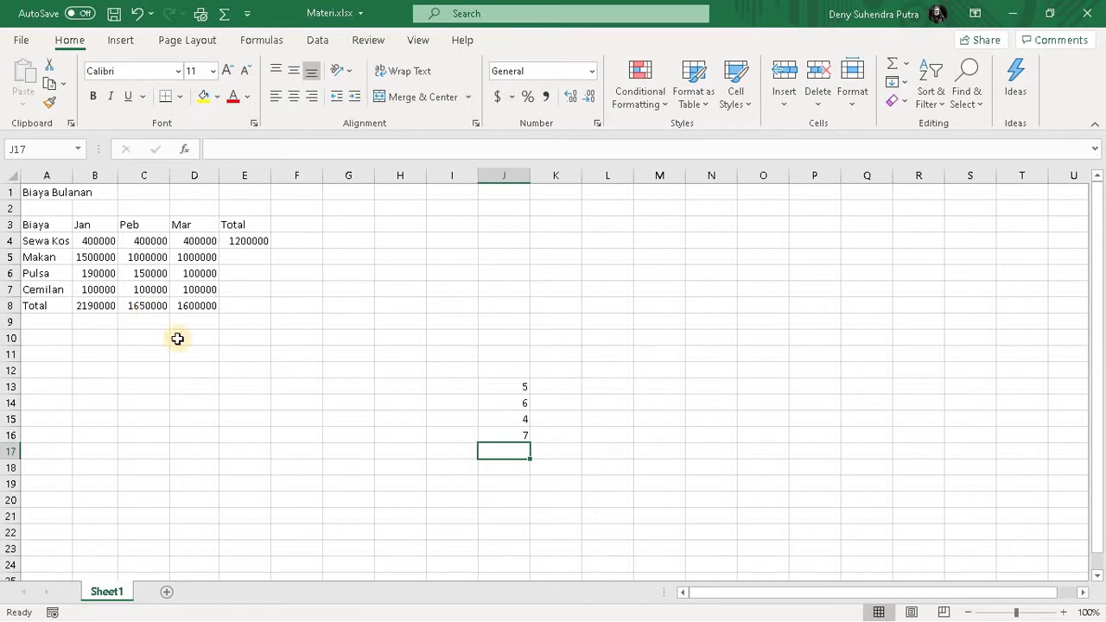
# - Copy the Peb total formula from C8 into J17, directly below the sample numbers
pyautogui.click(131, 308)
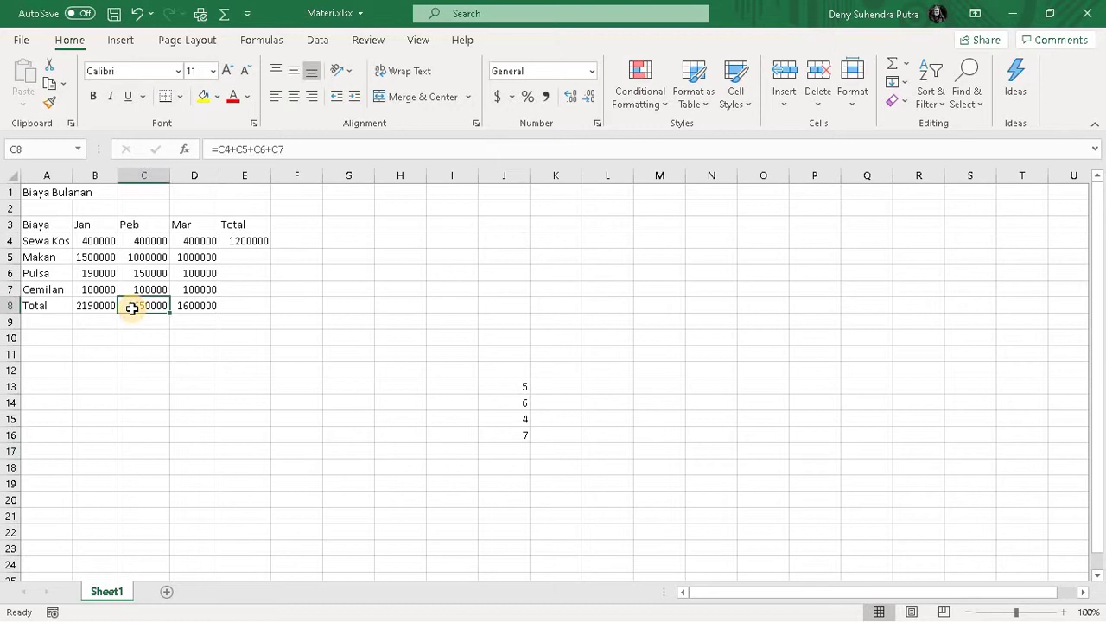
pyautogui.hotkey('ctrl', 'c')
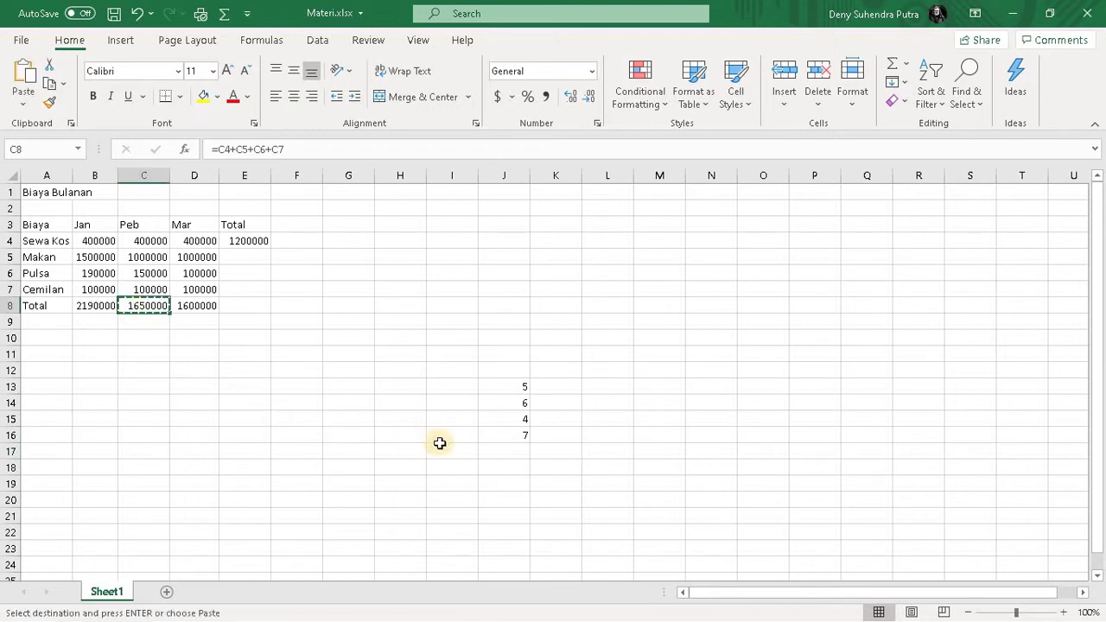
pyautogui.click(515, 450)
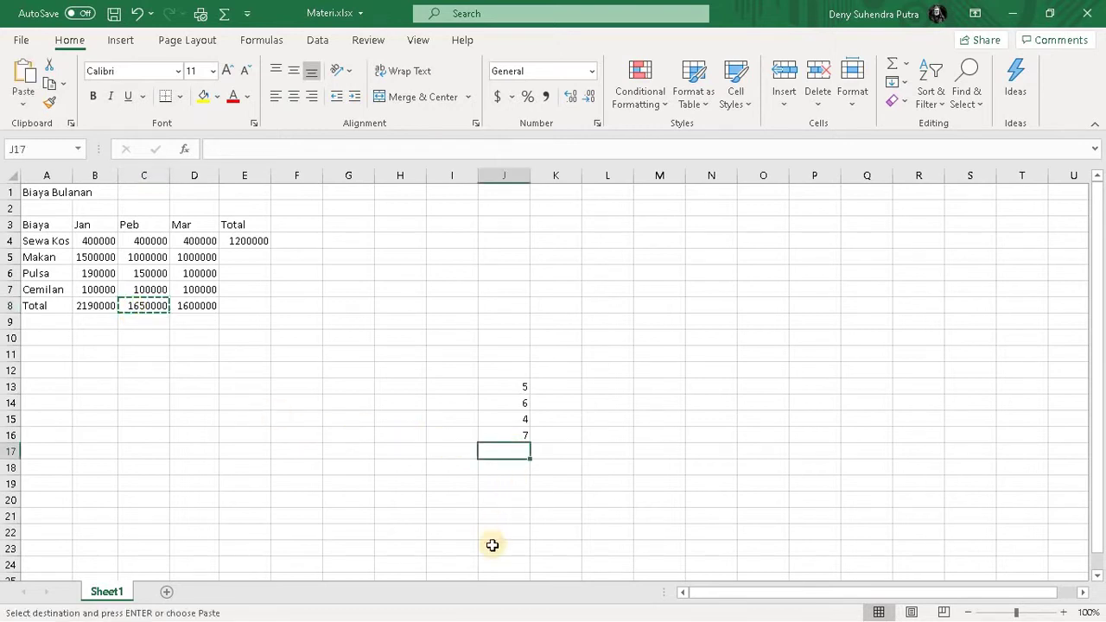
pyautogui.hotkey('ctrl', 'v')
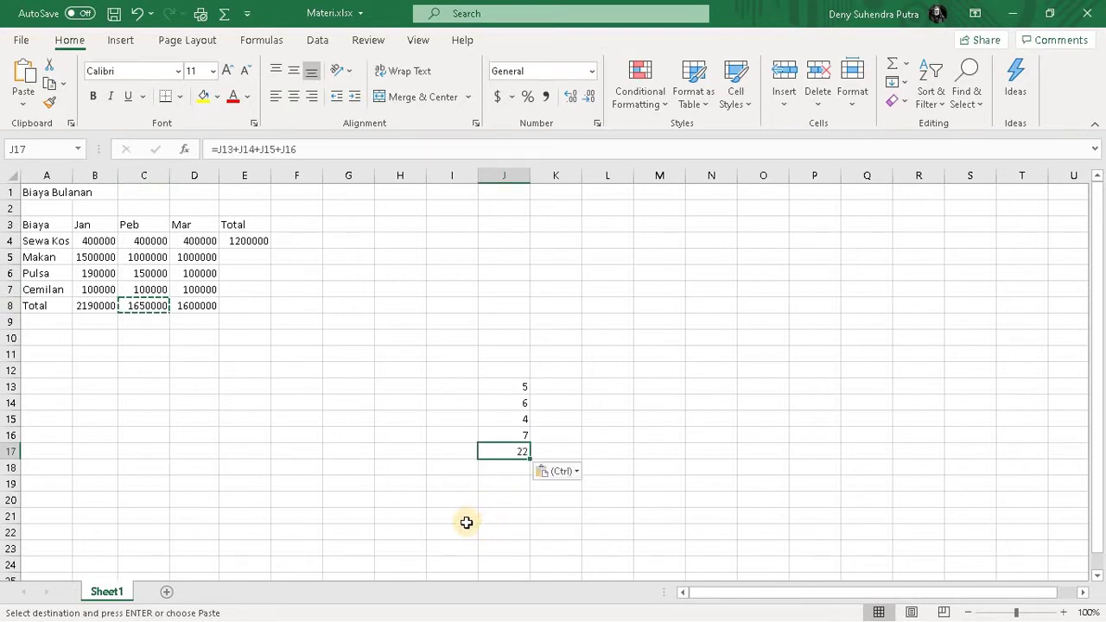
pyautogui.click(445, 438)
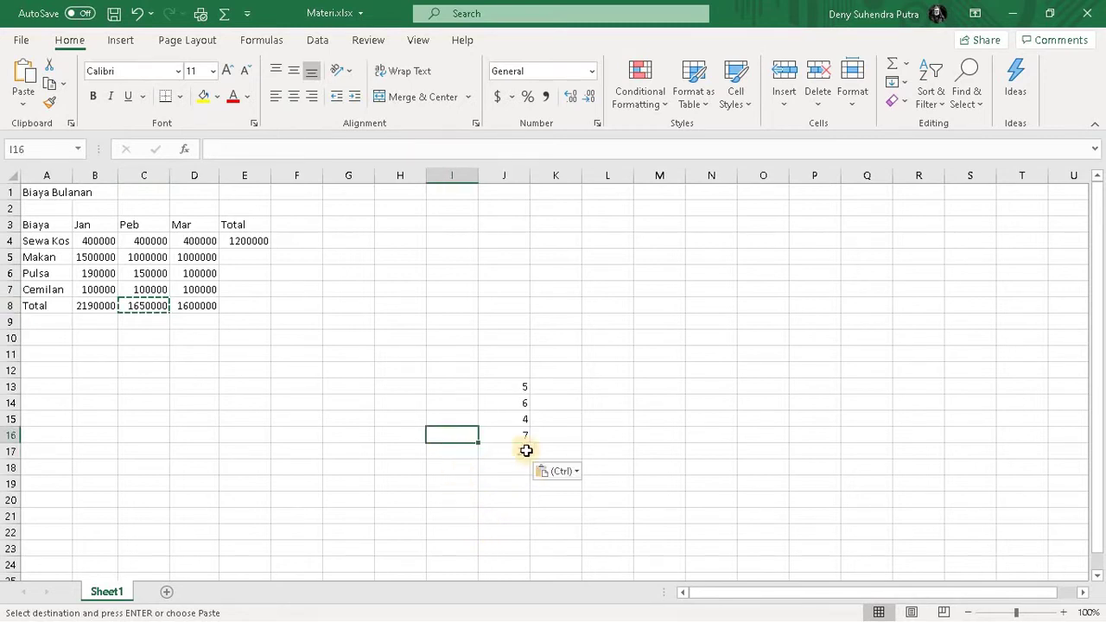
# - Copy the formula from J17 into the empty cell G15 and check its cell references
pyautogui.click(501, 454)
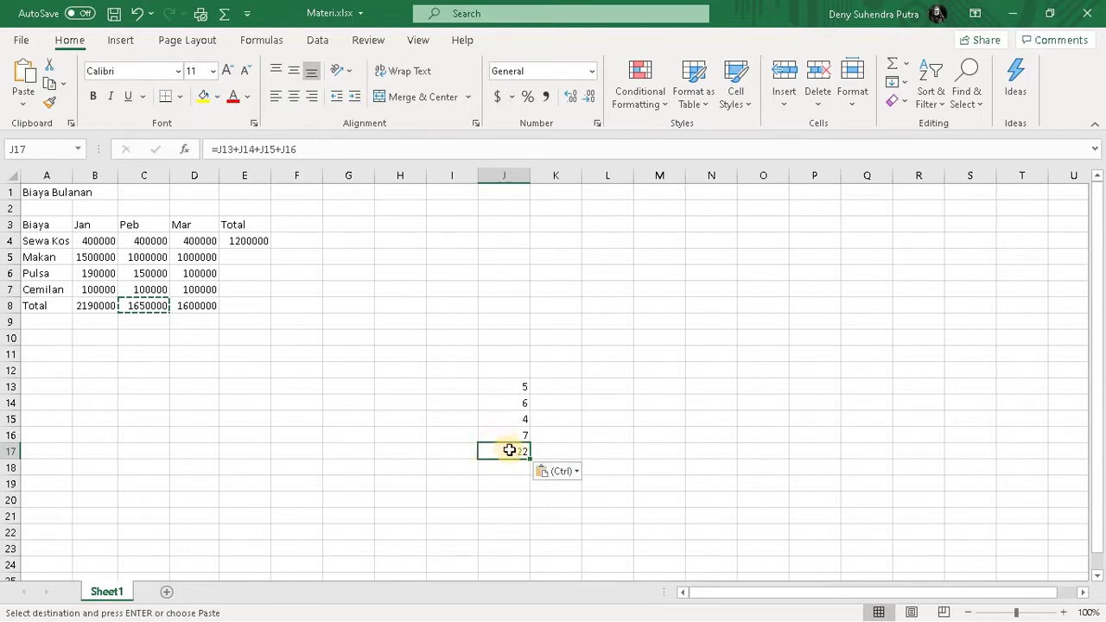
pyautogui.hotkey('ctrl', 'c')
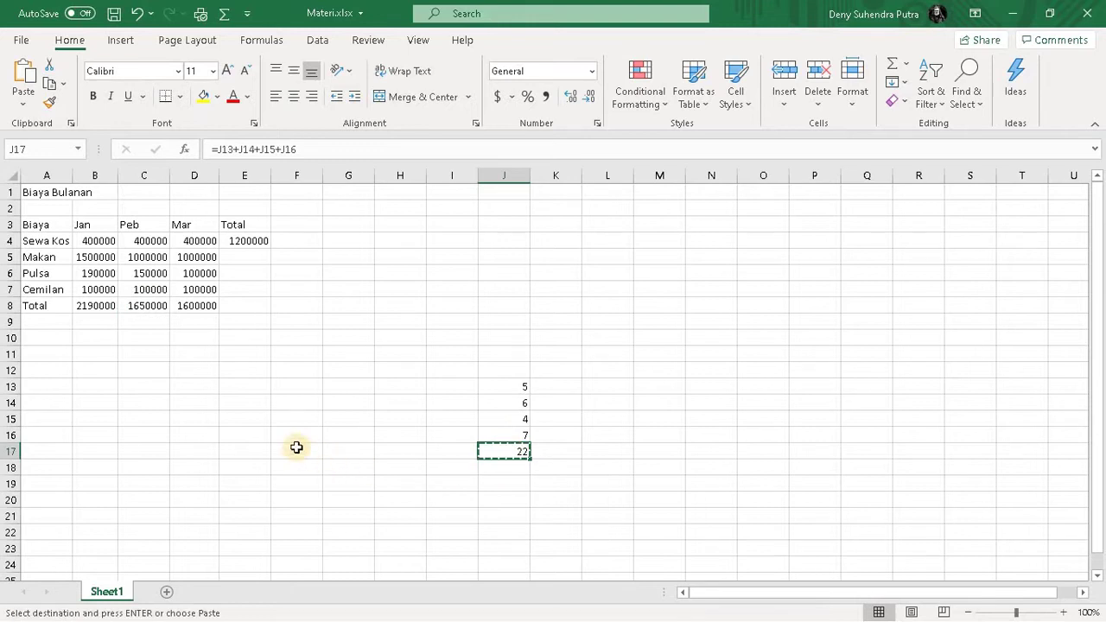
pyautogui.click(340, 414)
pyautogui.hotkey('ctrl', 'v')
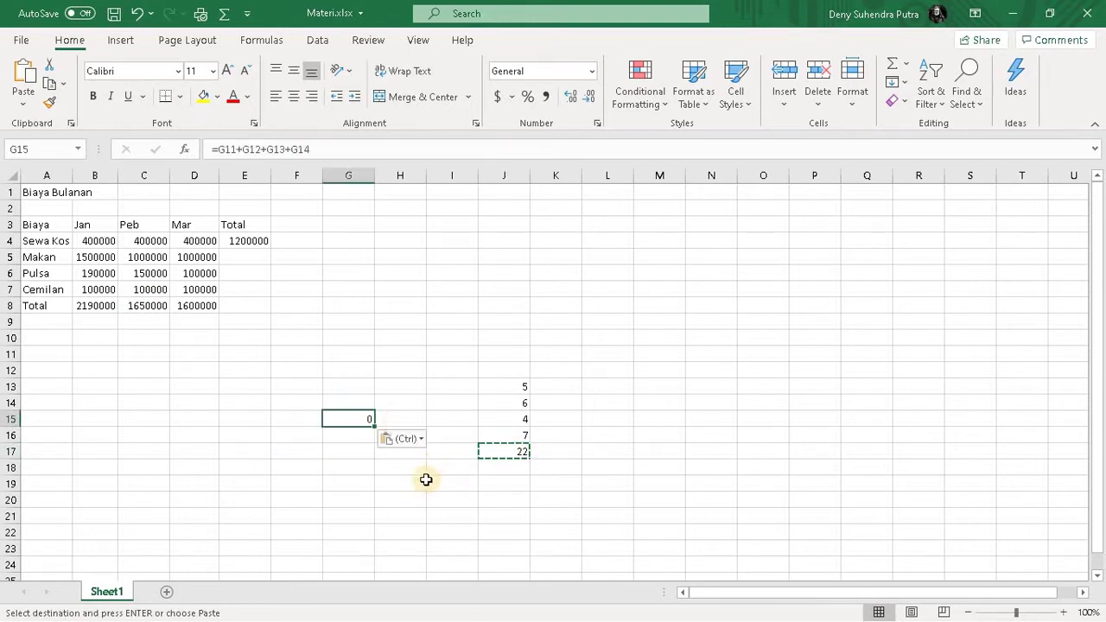
pyautogui.click(422, 482)
pyautogui.click(345, 419)
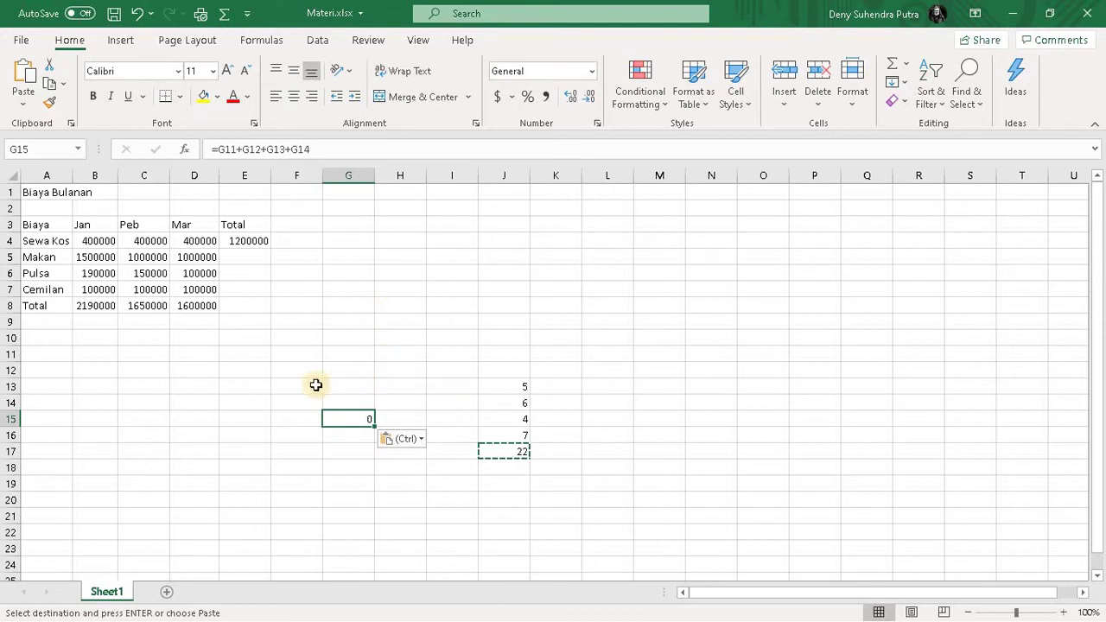
# - Clear the sample numbers and test formulas from the range F11:L19
pyautogui.moveTo(296, 361); pyautogui.dragTo(602, 472)
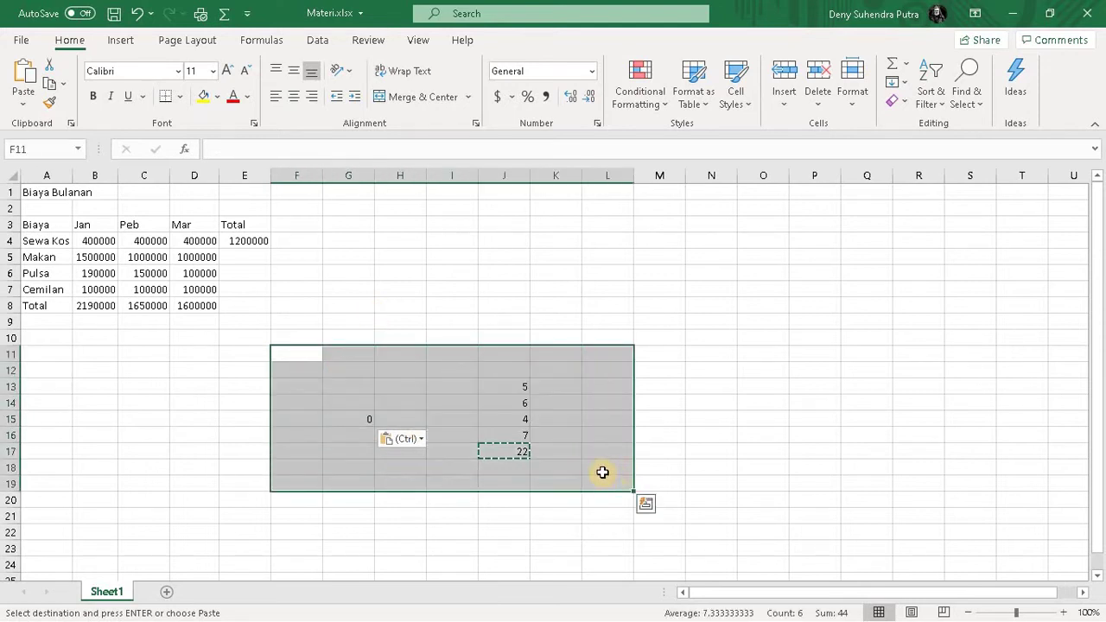
pyautogui.press('Delete')
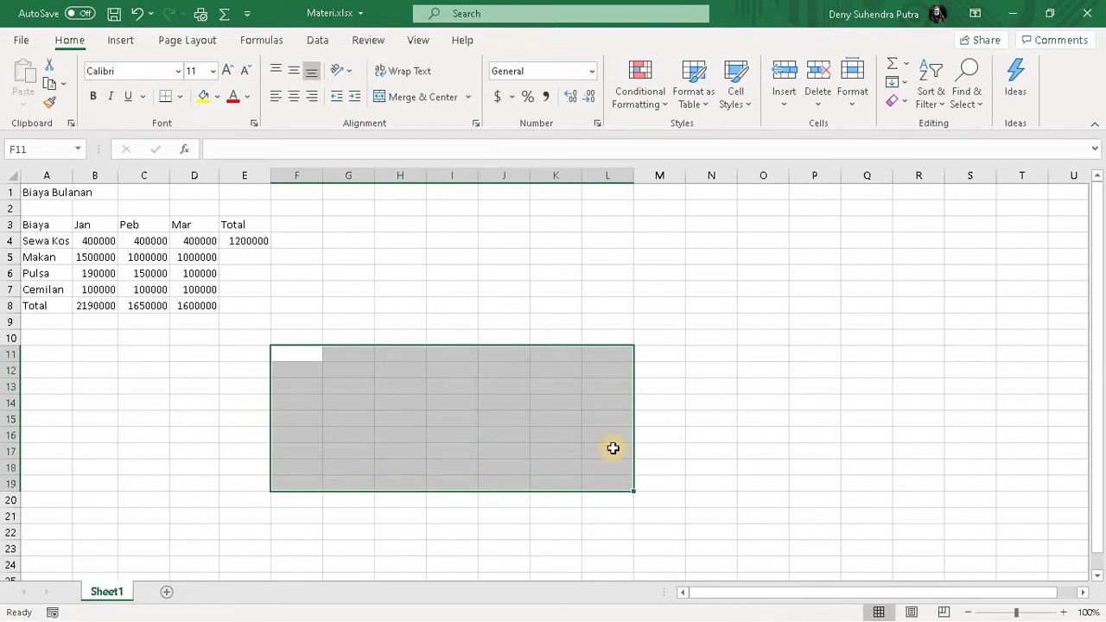
# - Fill the Sewa Kos total formula from E4 down through E7 to total the remaining expense rows
pyautogui.click(247, 252)
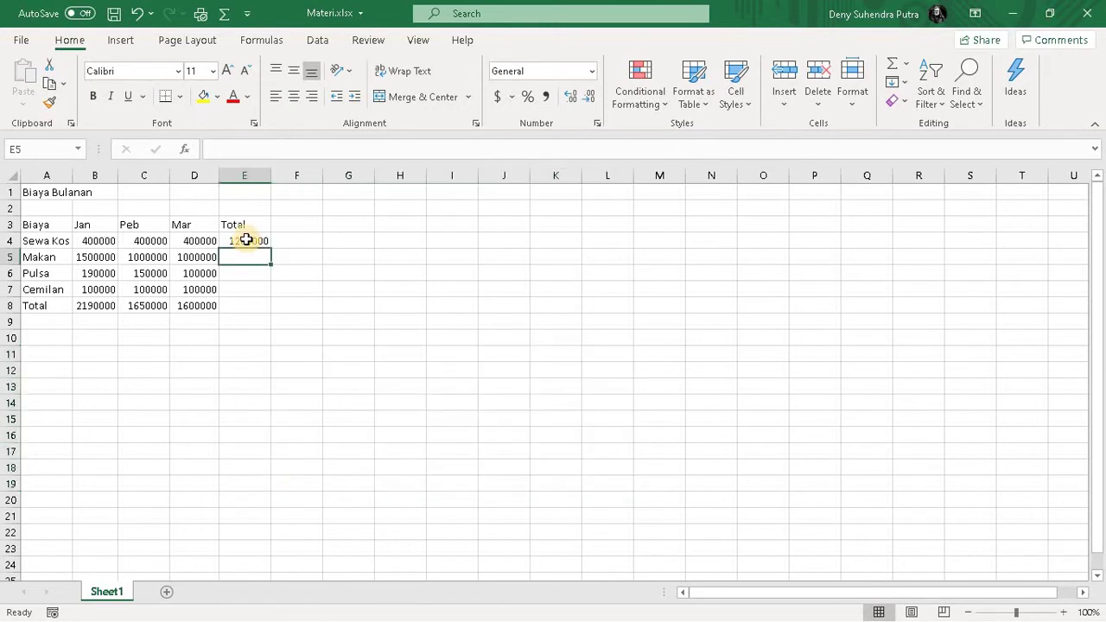
pyautogui.click(246, 240)
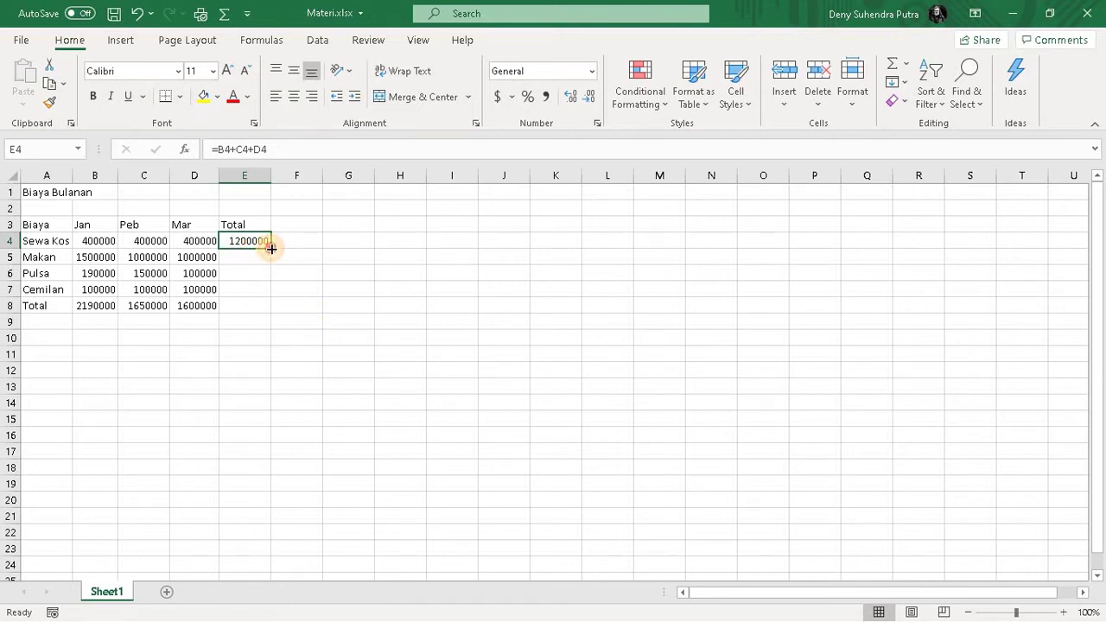
pyautogui.moveTo(271, 249); pyautogui.dragTo(269, 292)
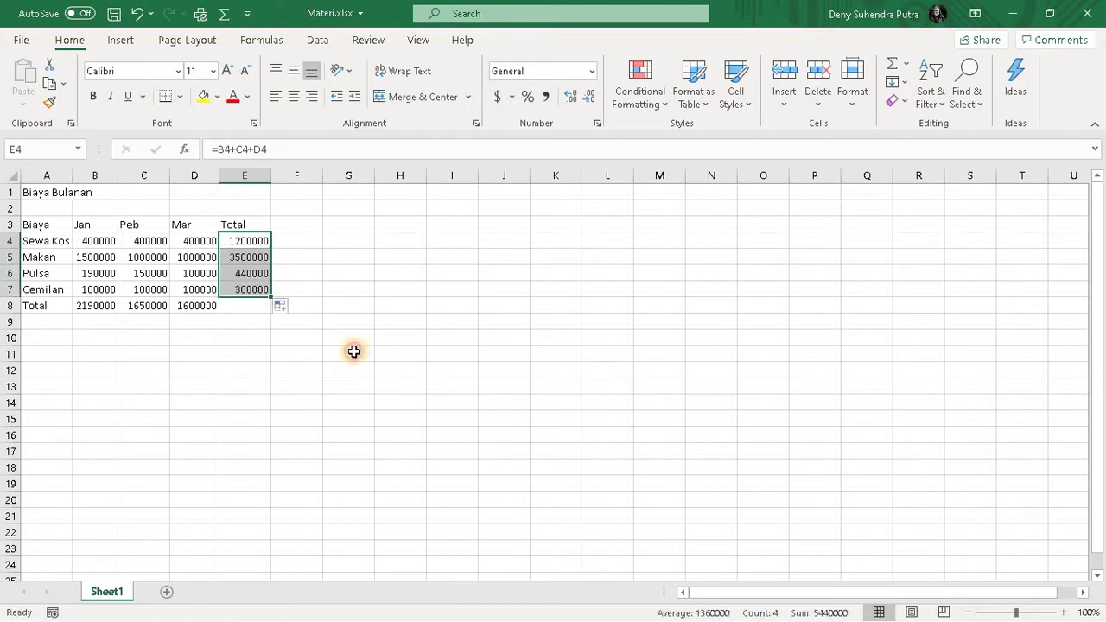
pyautogui.click(354, 348)
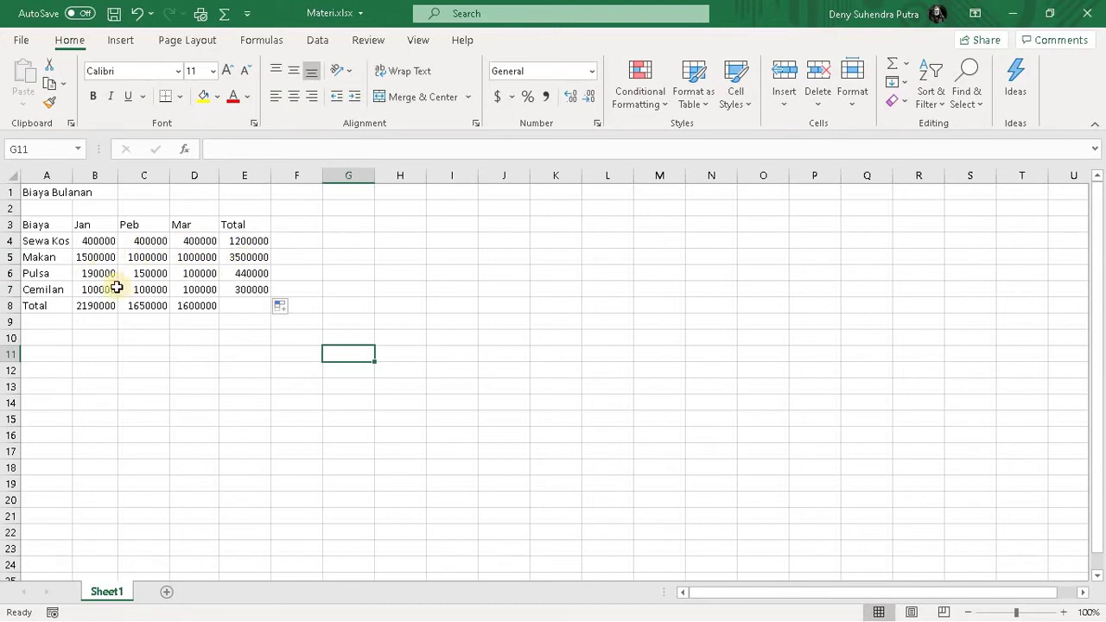
# - Review the row total formulas in E4 through E7 and fill the Cemilan total formula from E7 down into E8
pyautogui.click(248, 242)
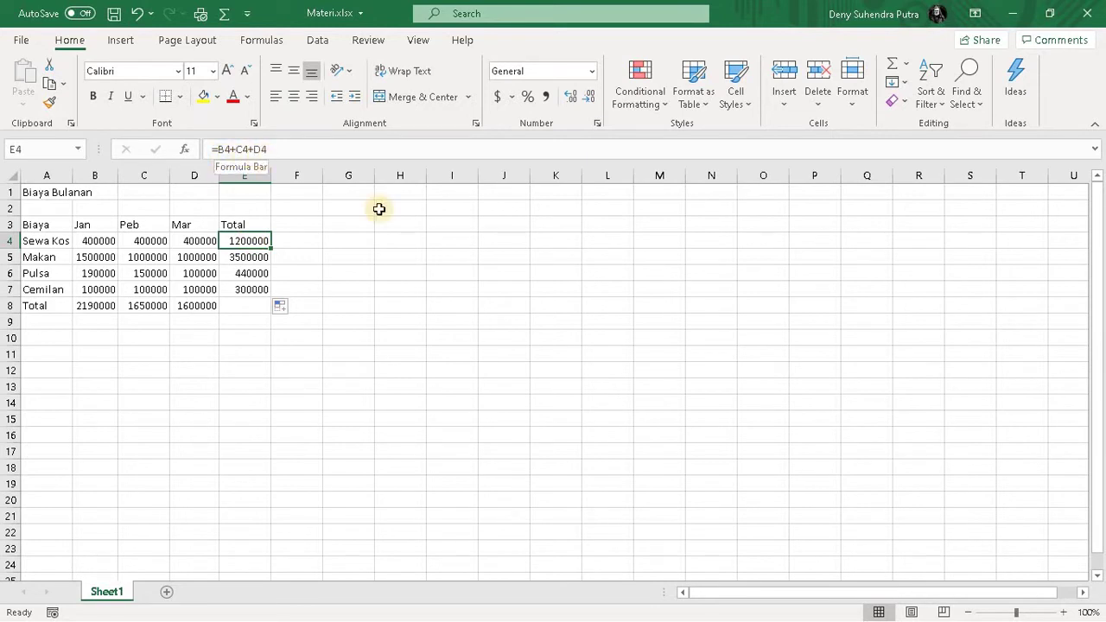
pyautogui.click(241, 258)
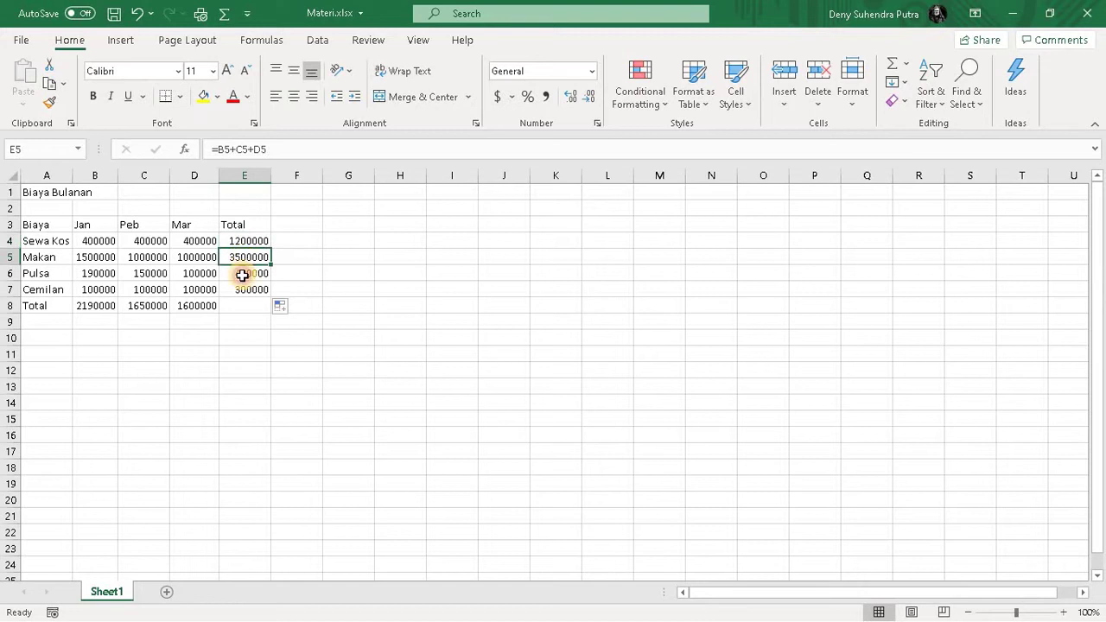
pyautogui.click(242, 275)
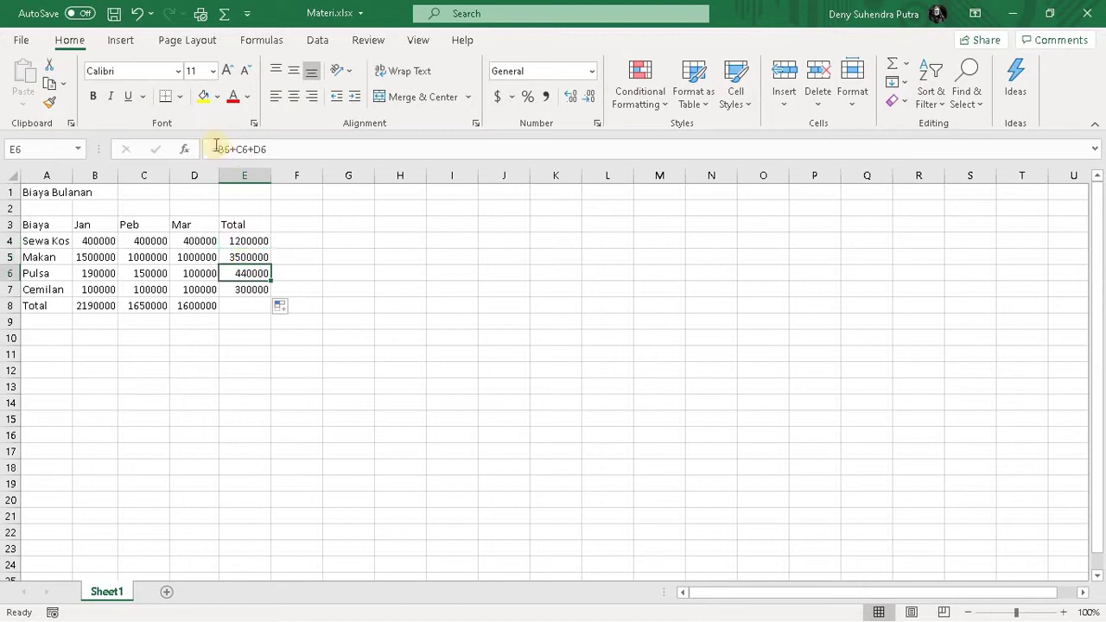
pyautogui.click(236, 290)
pyautogui.click(237, 256)
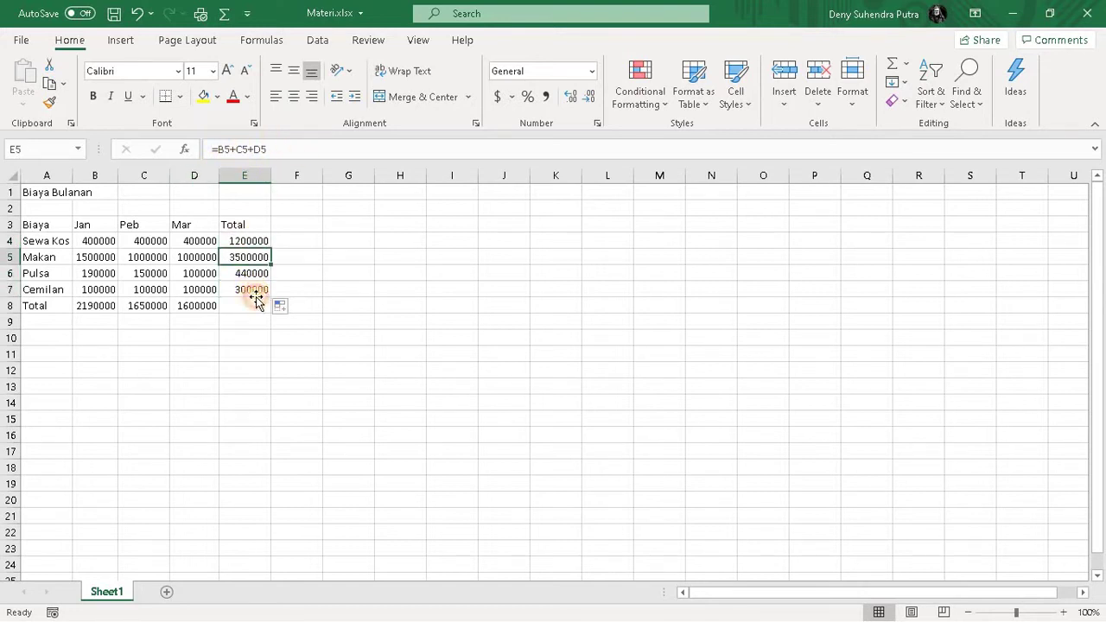
pyautogui.click(256, 292)
pyautogui.moveTo(271, 306); pyautogui.dragTo(273, 311)
pyautogui.click(320, 416)
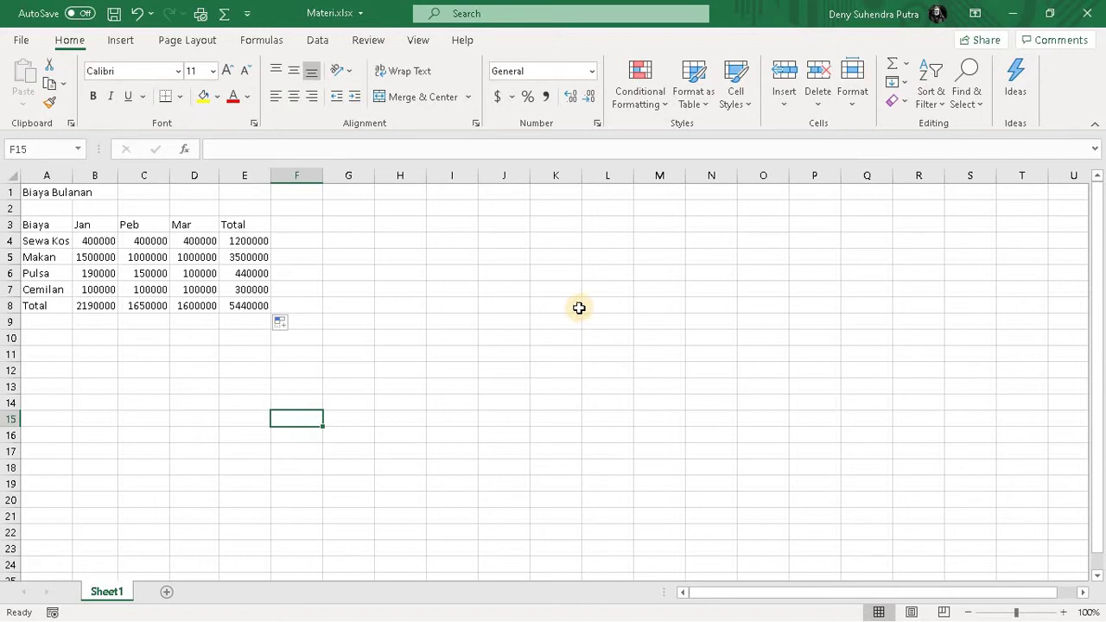
# - Enter the column heading % in F3, beside the Total heading
pyautogui.click(307, 224)
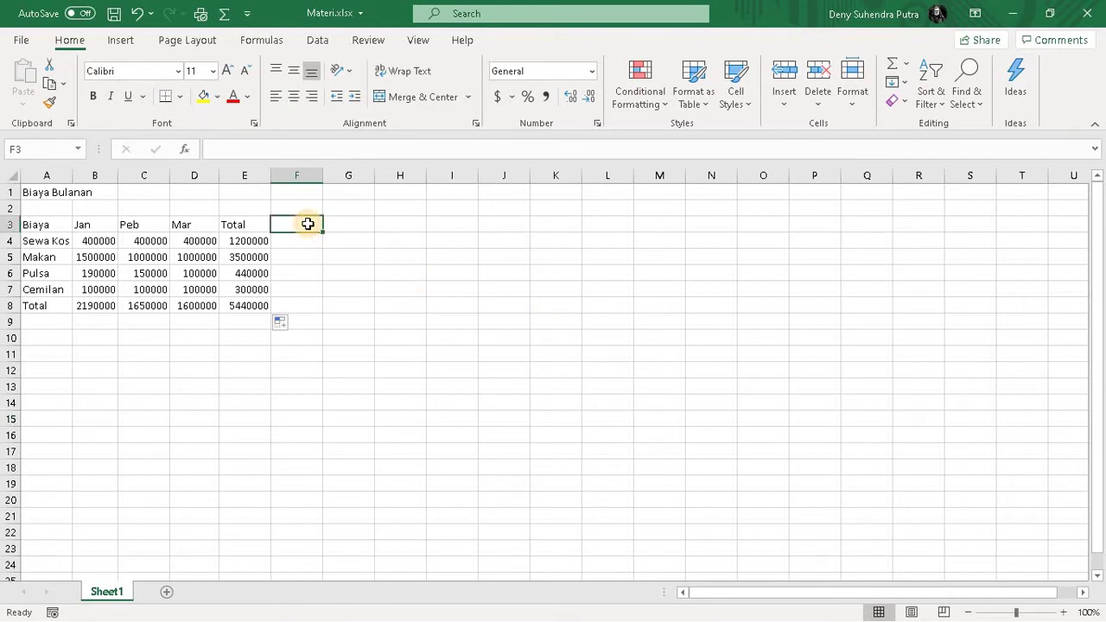
pyautogui.write('%')
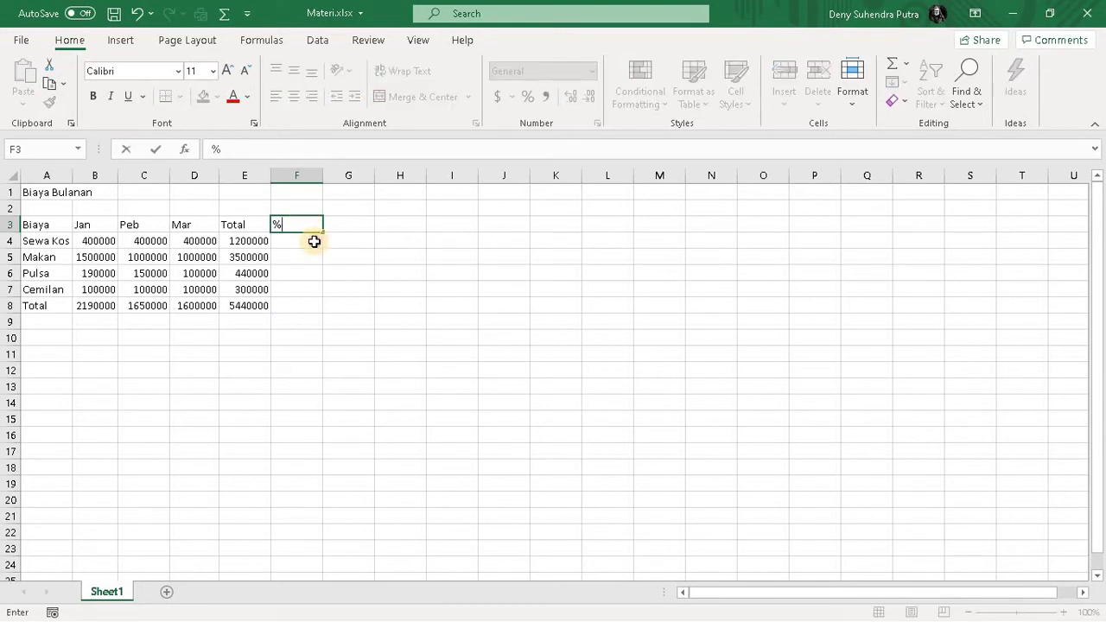
pyautogui.click(313, 241)
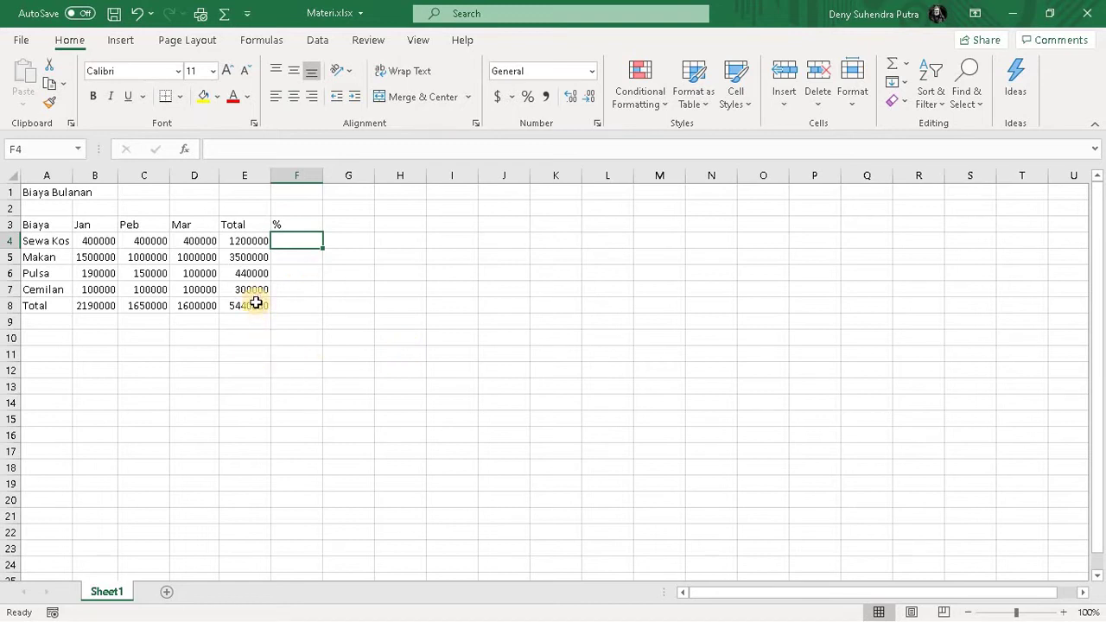
# - Enter the formula =E4/E8 in F4 to calculate Sewa Kos as a share of the grand total
pyautogui.click(255, 305)
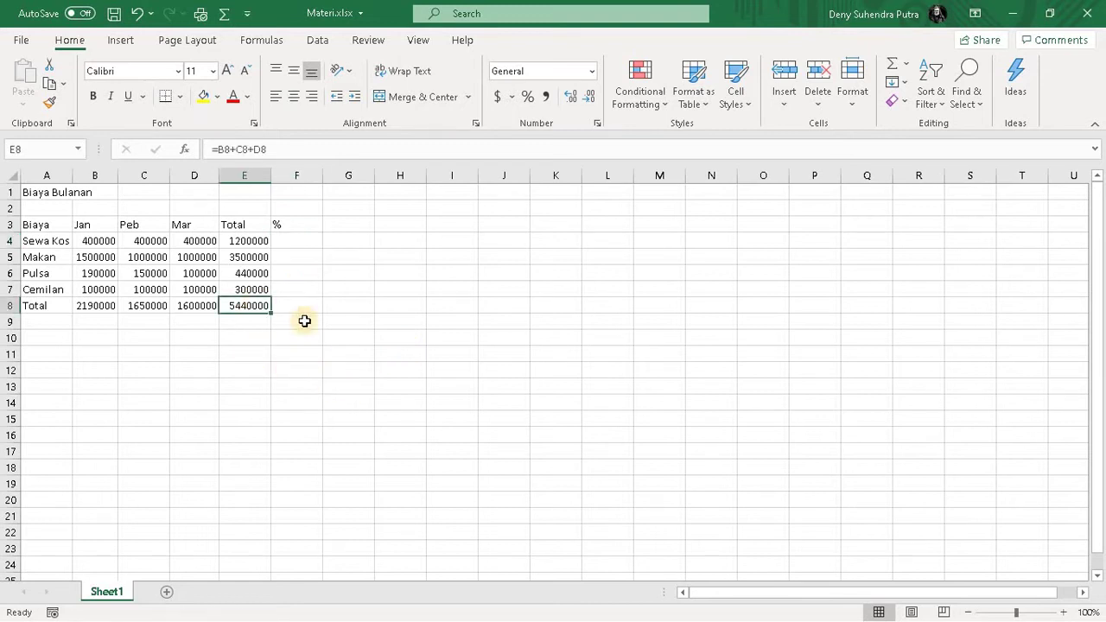
pyautogui.click(293, 241)
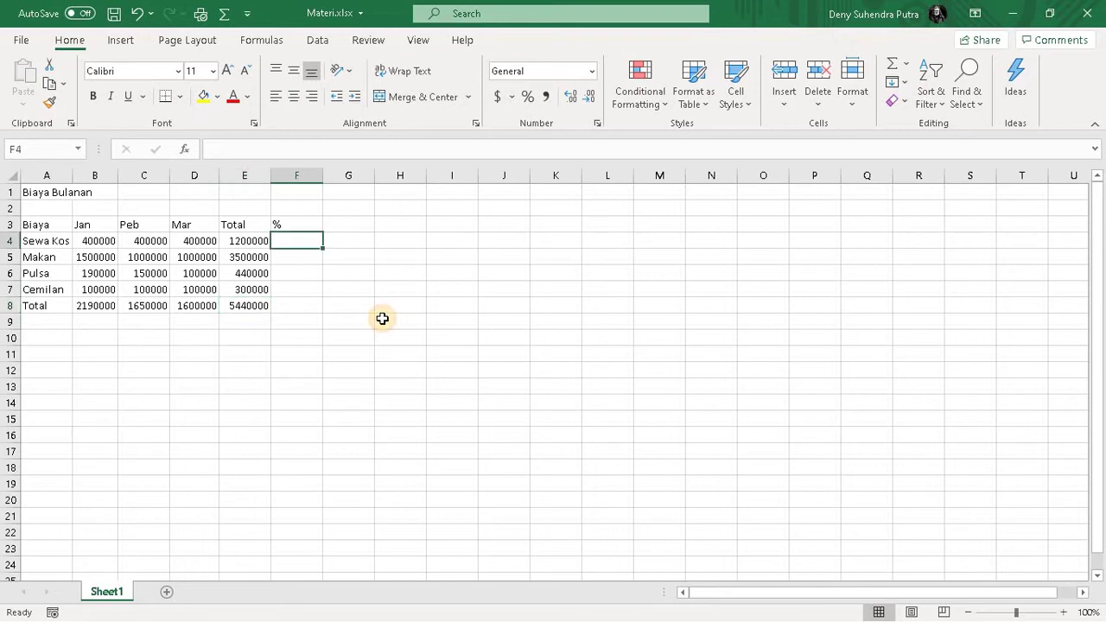
pyautogui.write('=')
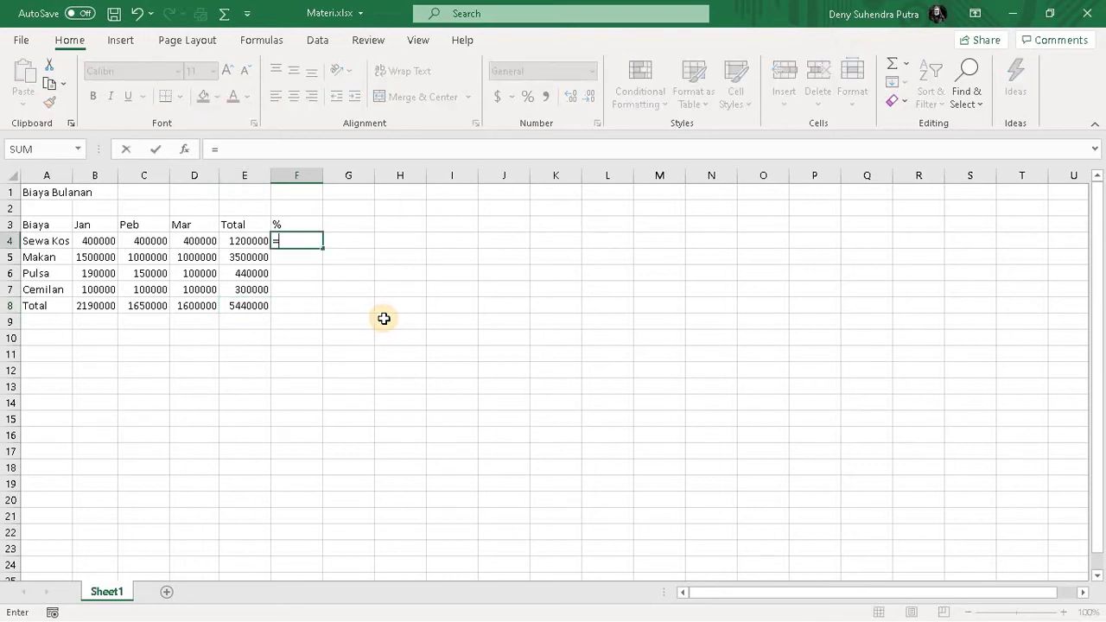
pyautogui.click(250, 240)
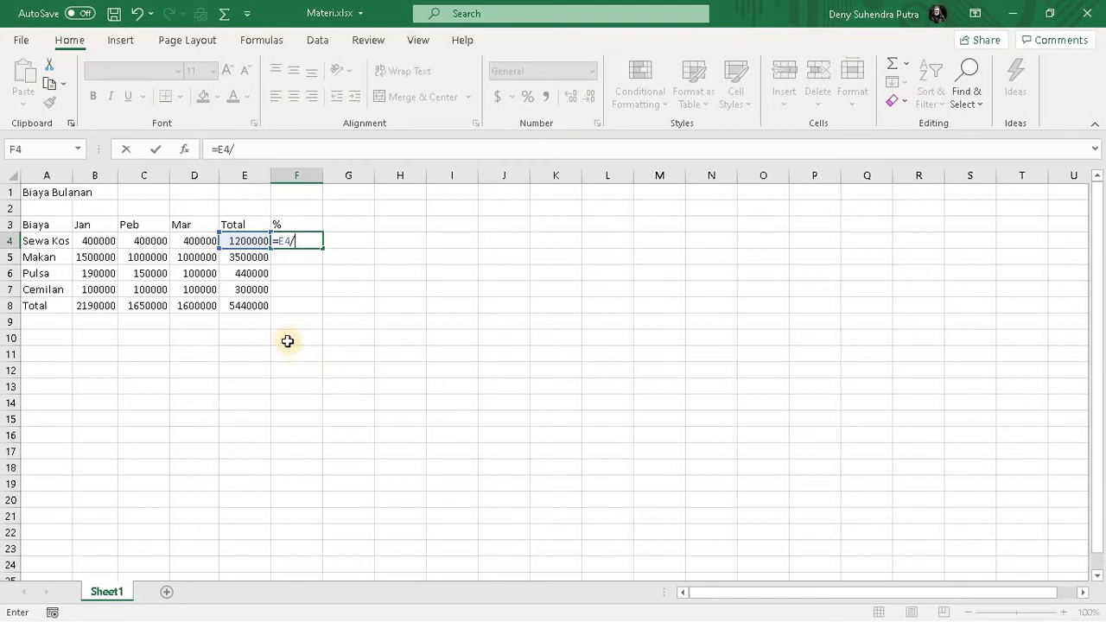
pyautogui.click(250, 305)
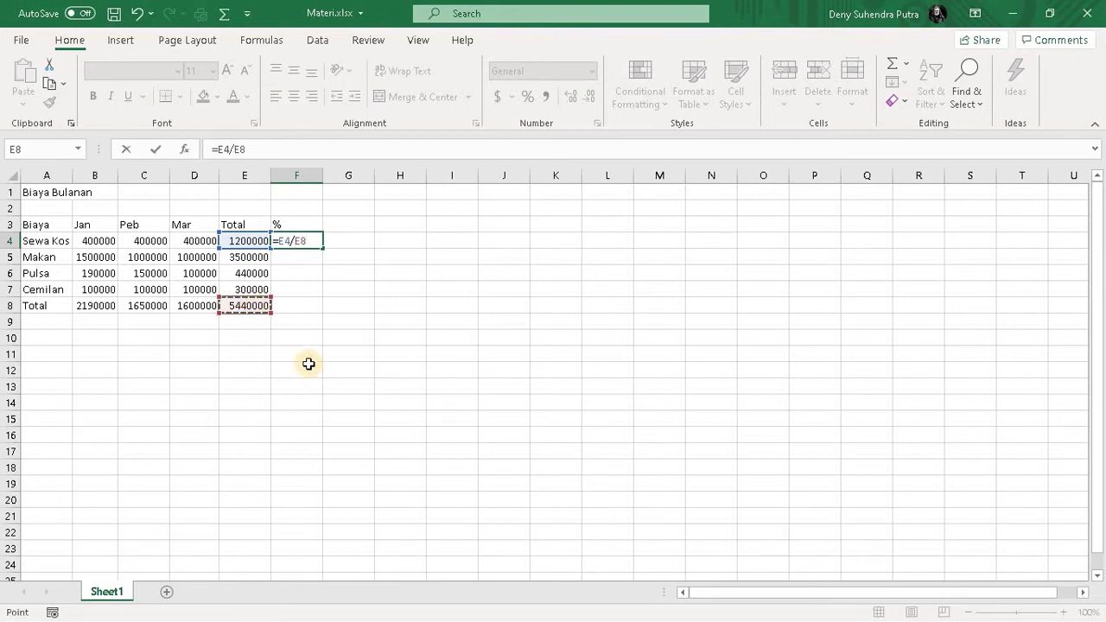
pyautogui.press('Return')
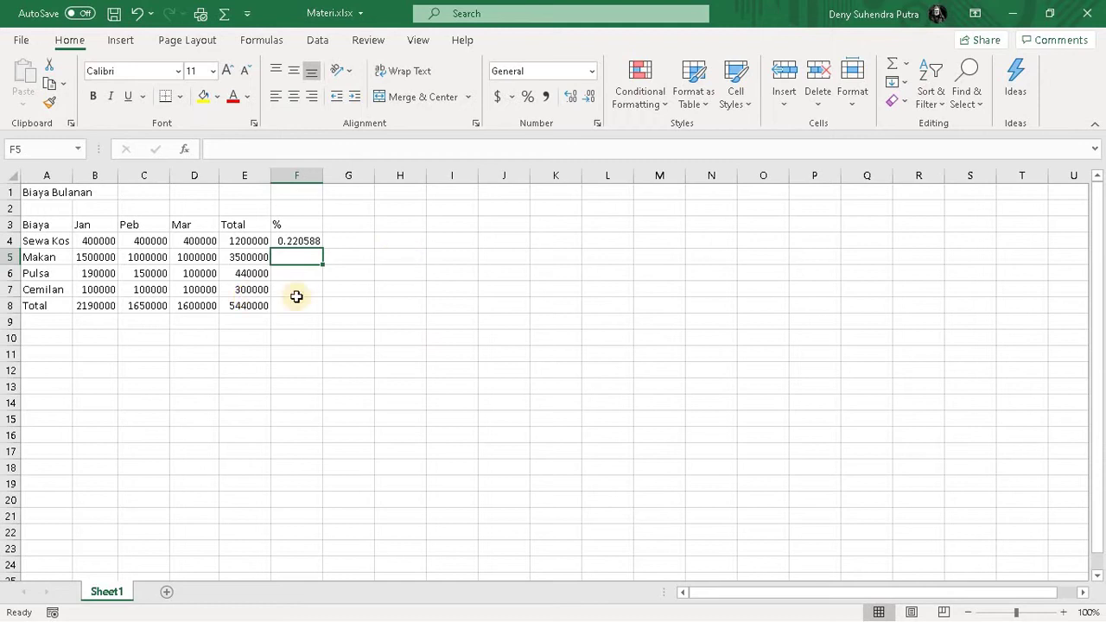
pyautogui.click(350, 304)
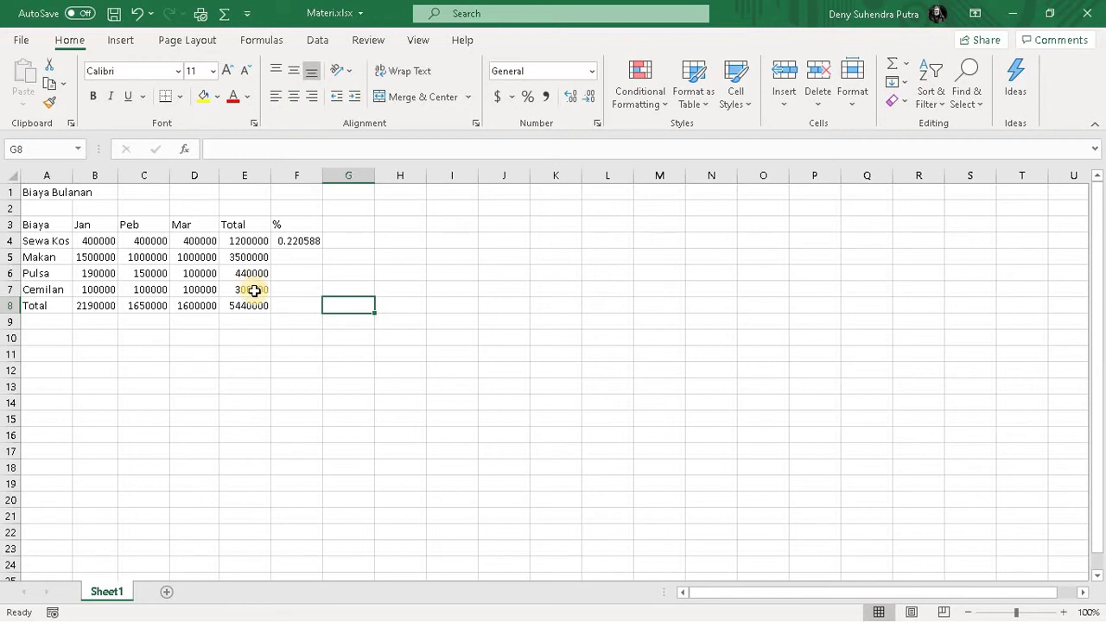
# - Copy the Sewa Kos percentage formula from F4 into F5 for the Makan row
pyautogui.click(302, 242)
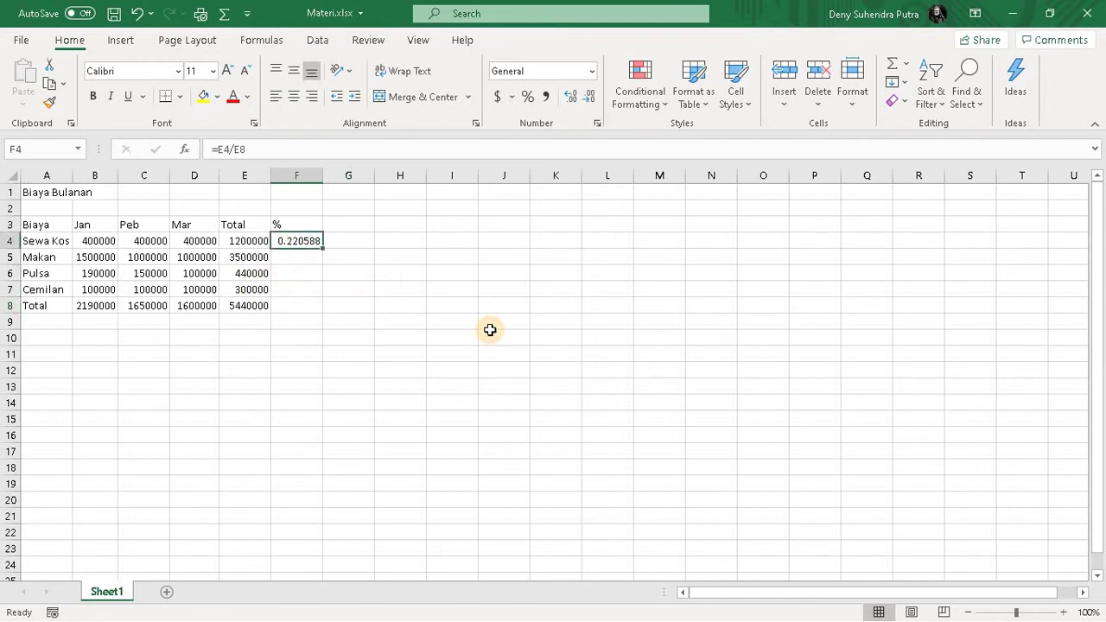
pyautogui.hotkey('ctrl', 'c')
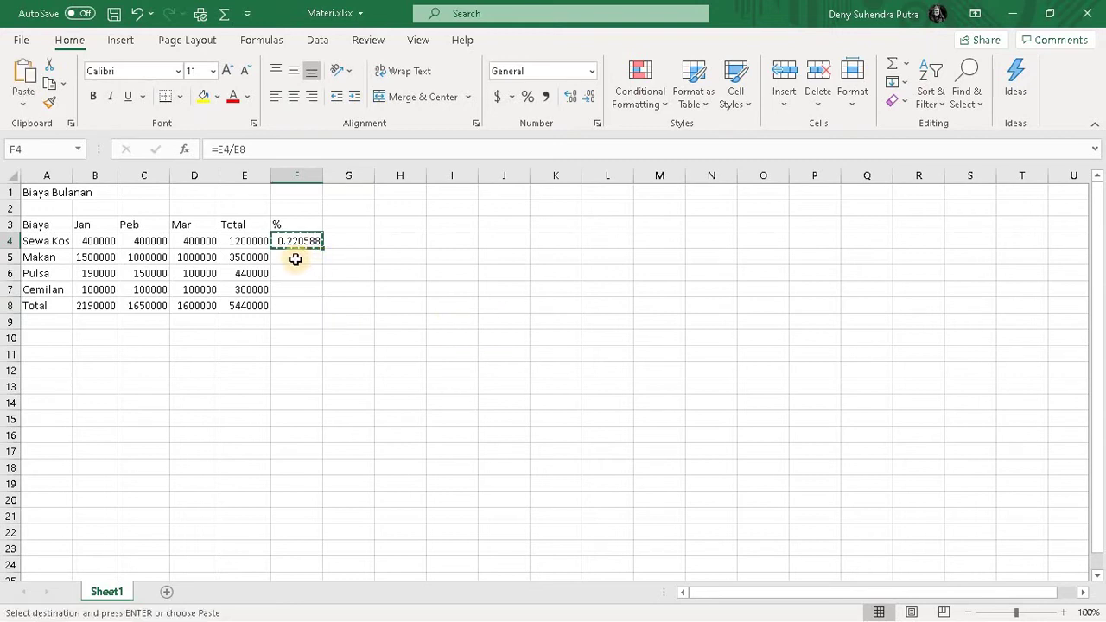
pyautogui.press('Down')
pyautogui.hotkey('ctrl', 'v')
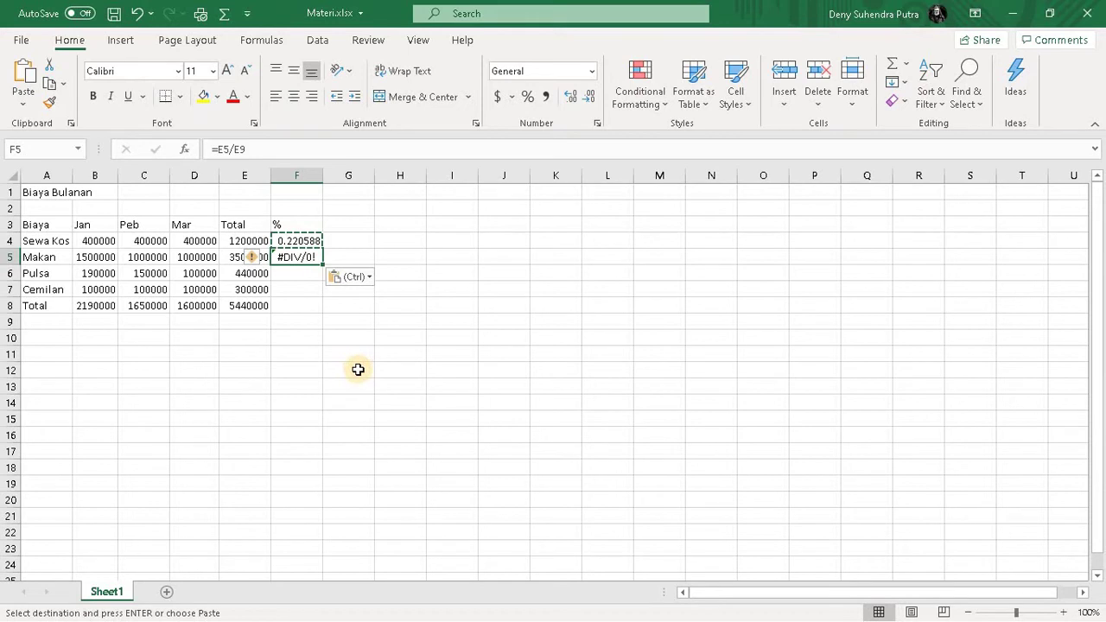
pyautogui.click(358, 369)
pyautogui.click(546, 258)
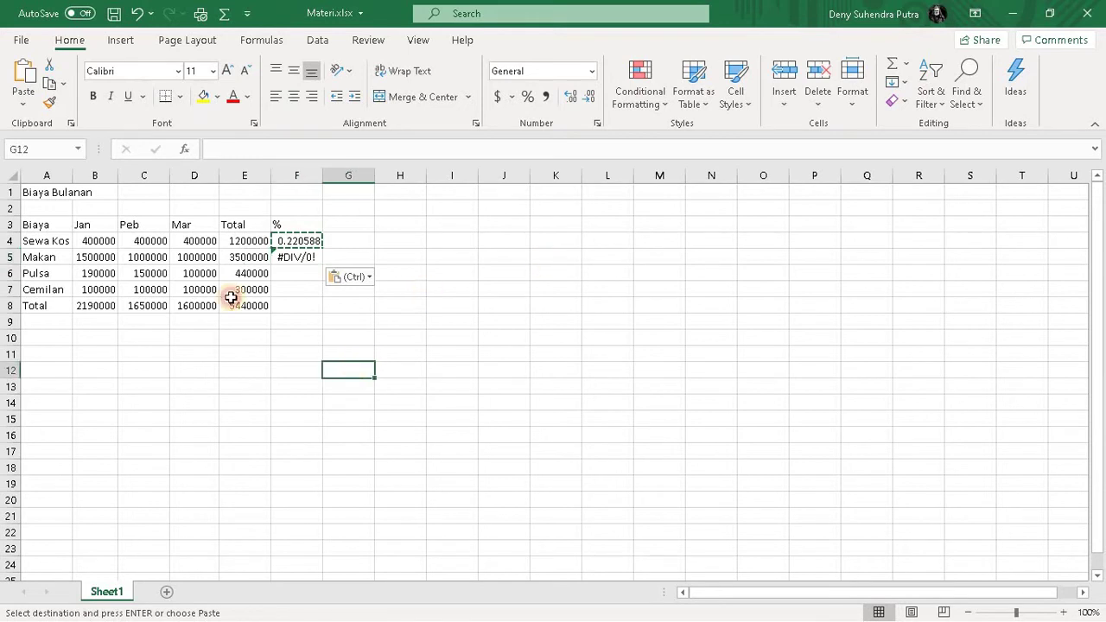
# - Compare the cell references of the percentage formulas in F4 and F5, paying attention to the divisor cell
pyautogui.click(298, 240)
pyautogui.doubleClick(298, 240)
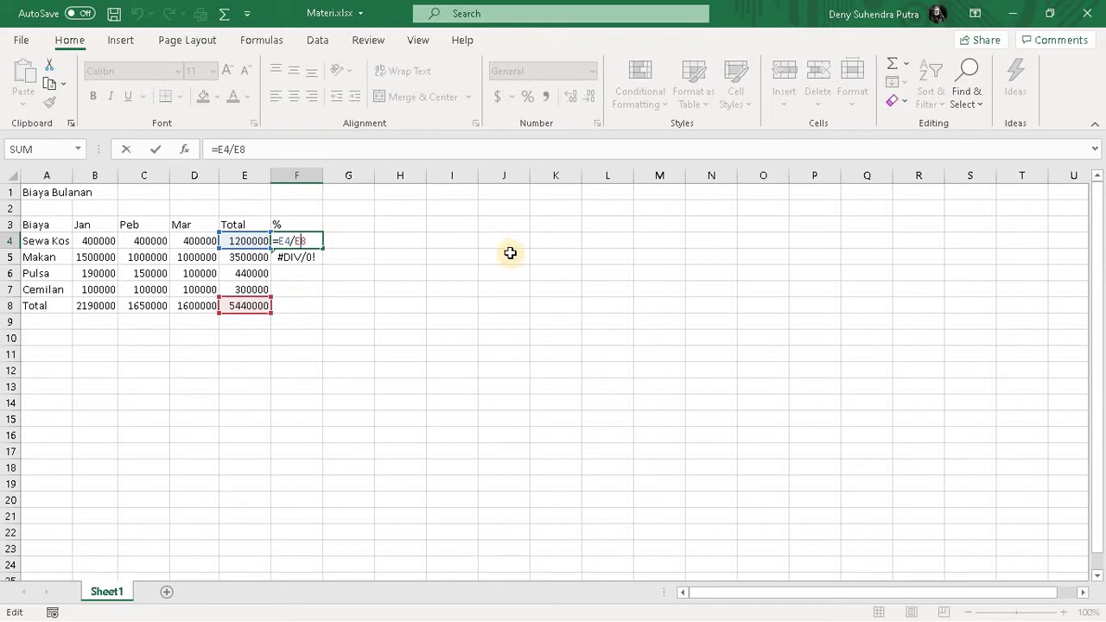
pyautogui.press('Return')
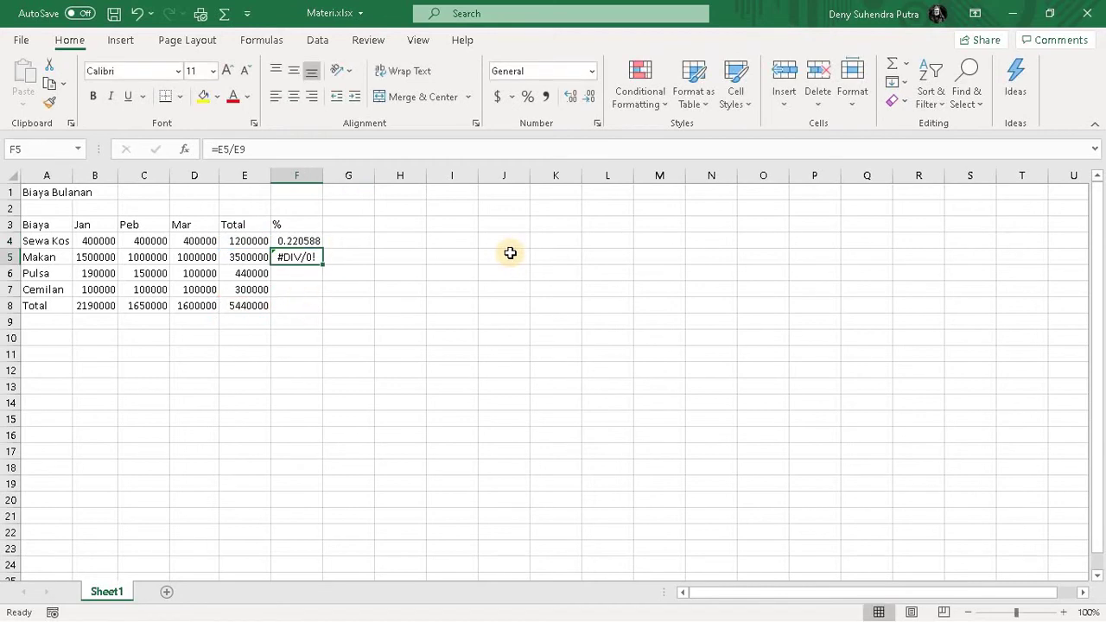
pyautogui.doubleClick(299, 257)
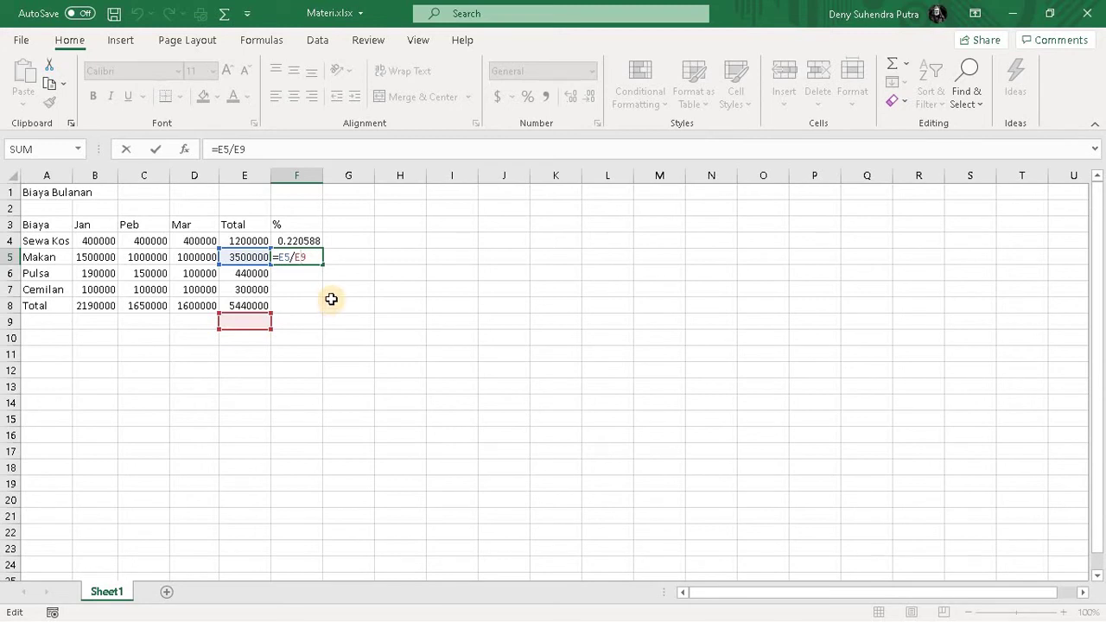
pyautogui.press('Return')
pyautogui.click(309, 243)
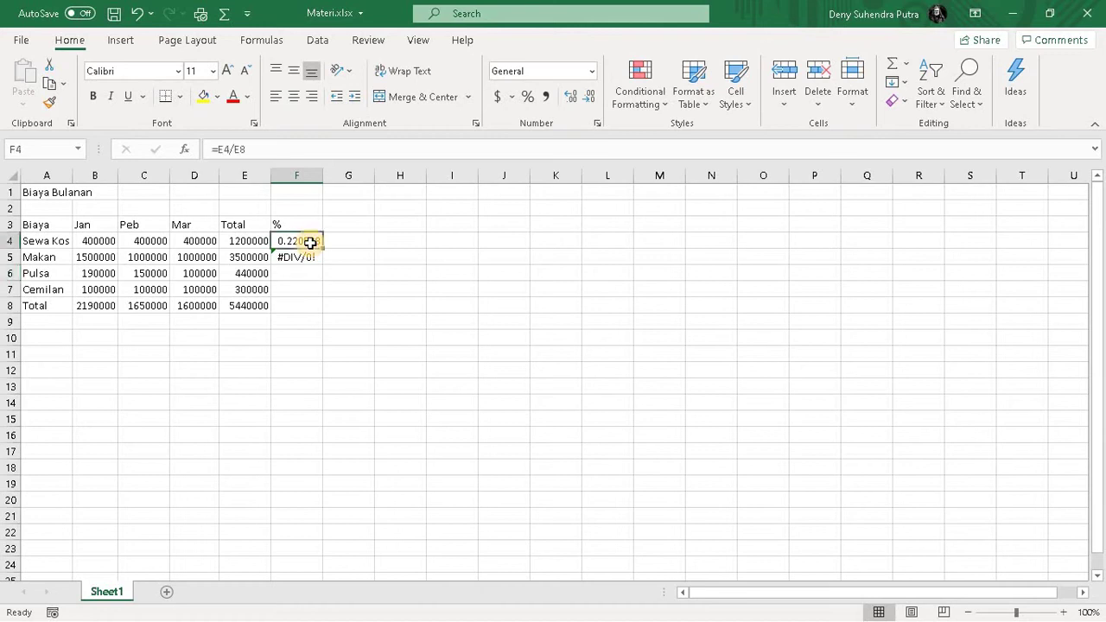
pyautogui.doubleClick(309, 243)
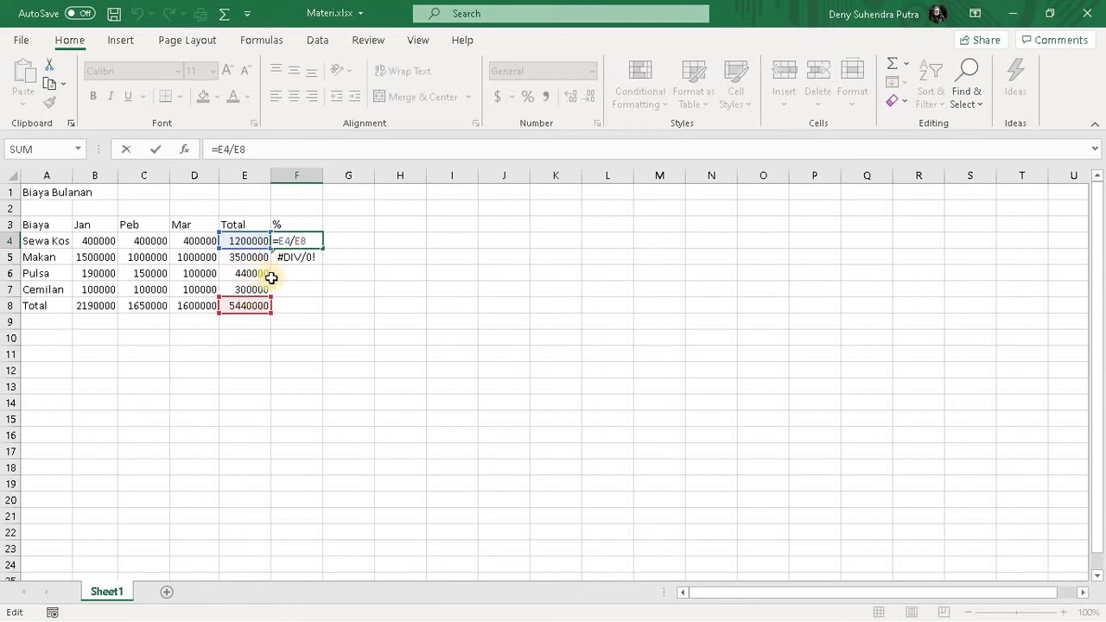
pyautogui.click(302, 259)
pyautogui.press('F2')
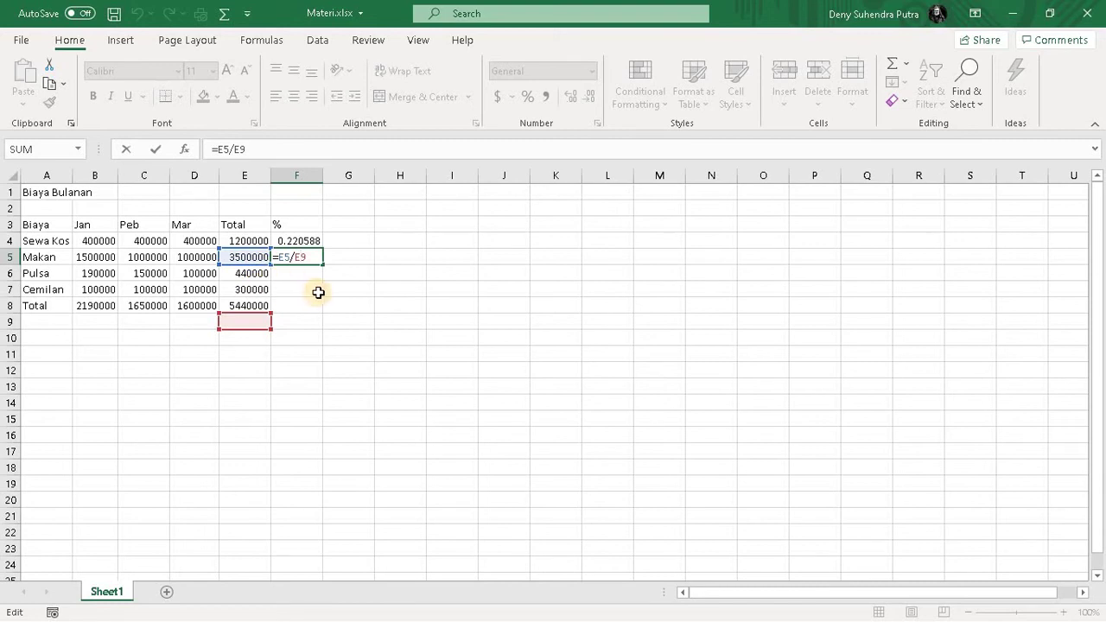
pyautogui.press('Return')
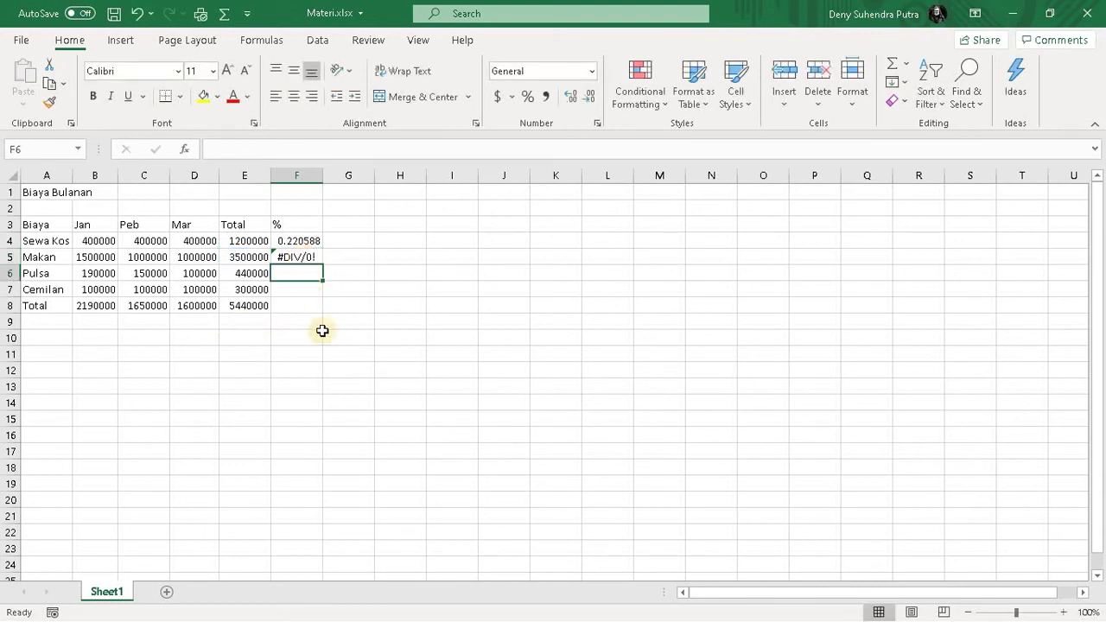
# - Copy the percentage formula from F4 into F6 for the Pulsa row
pyautogui.click(303, 256)
pyautogui.click(302, 241)
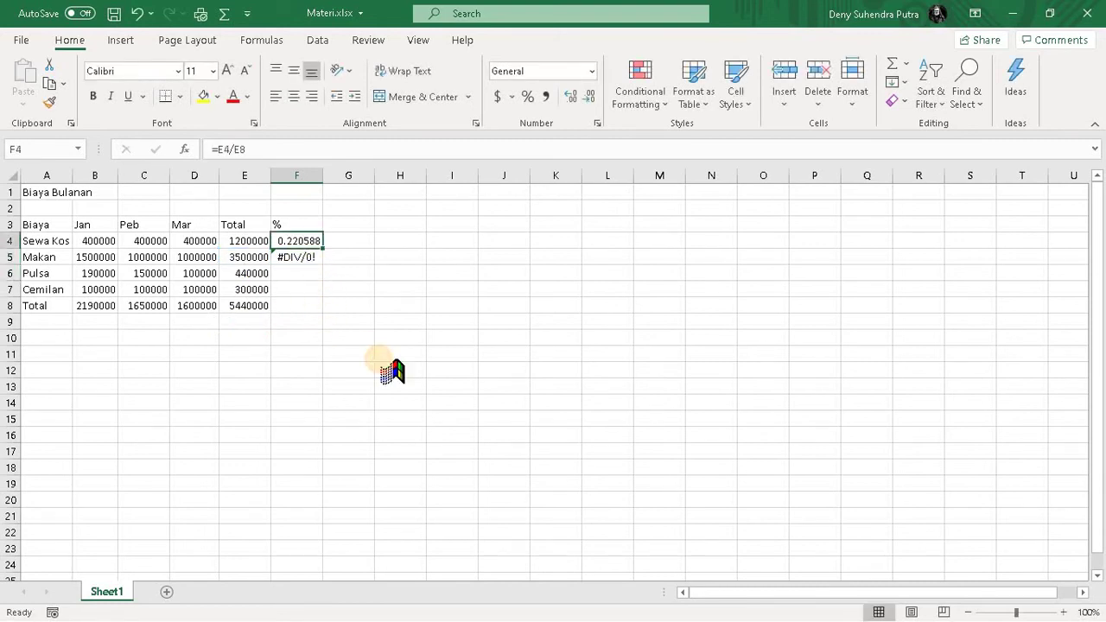
pyautogui.hotkey('ctrl', 'c')
pyautogui.click(309, 274)
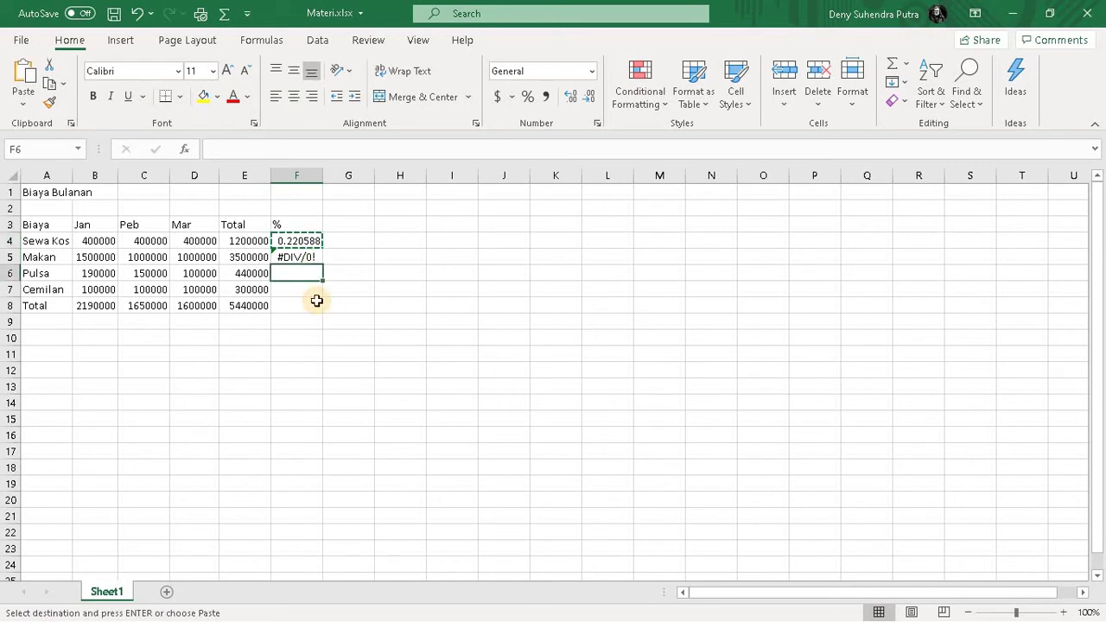
pyautogui.hotkey('ctrl', 'v')
pyautogui.click(447, 271)
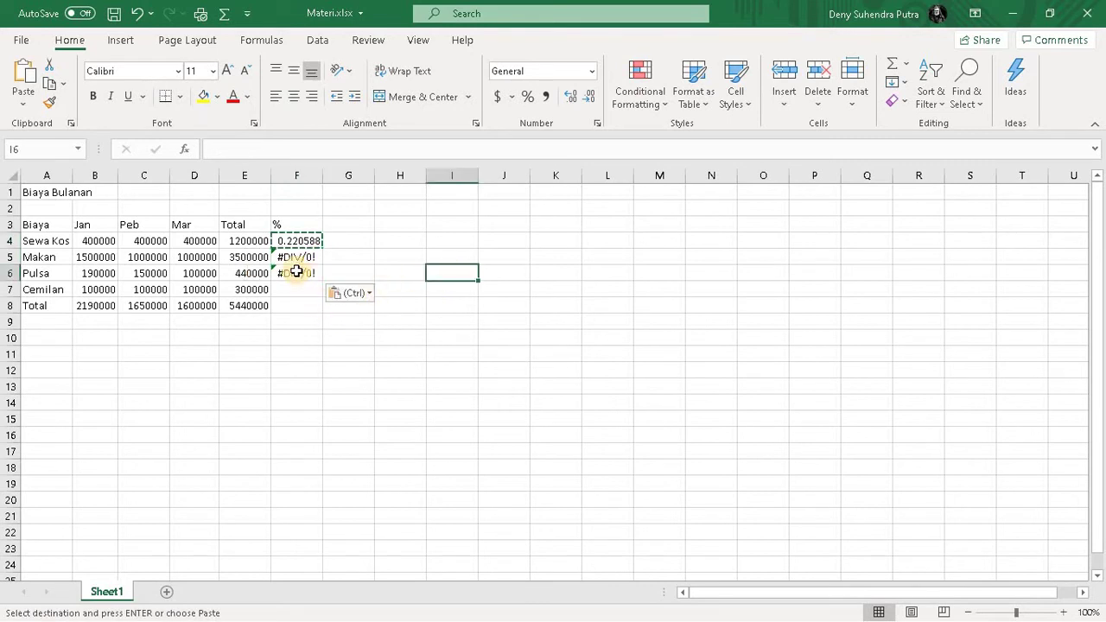
# - Examine the cell references of the Pulsa percentage formula in F6 against the grand total in E8 and the original formula in F4
pyautogui.doubleClick(296, 272)
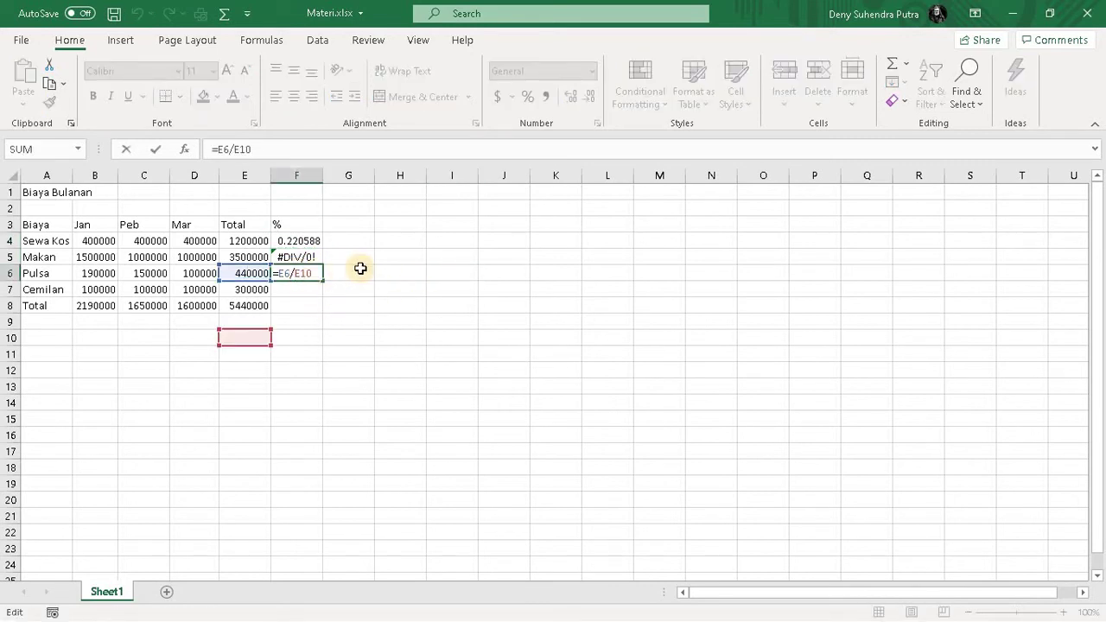
pyautogui.press('Return')
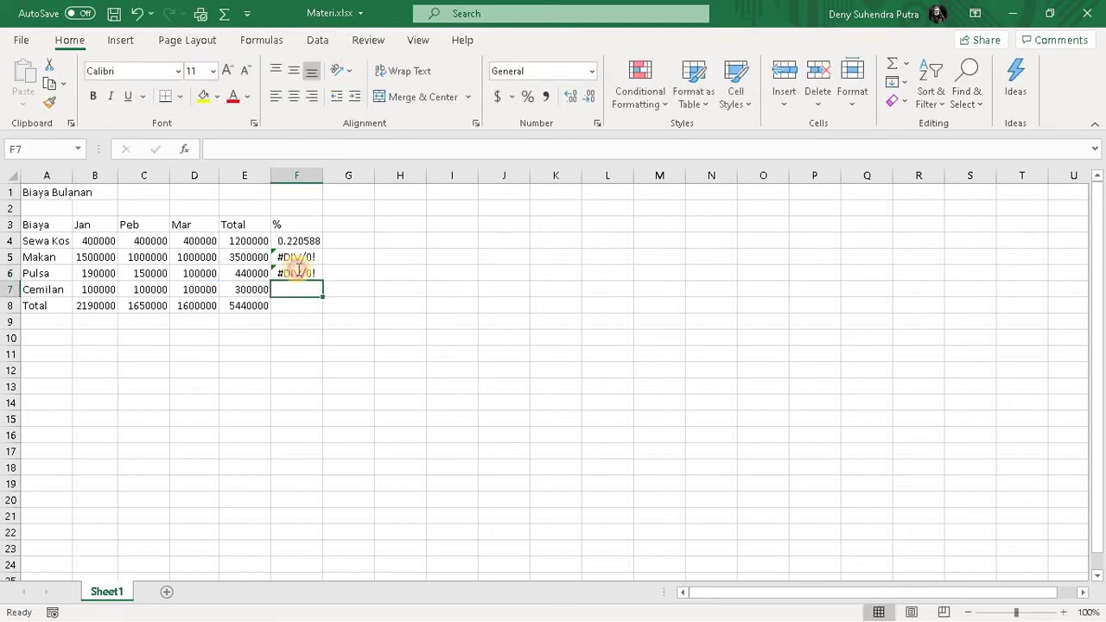
pyautogui.doubleClick(296, 272)
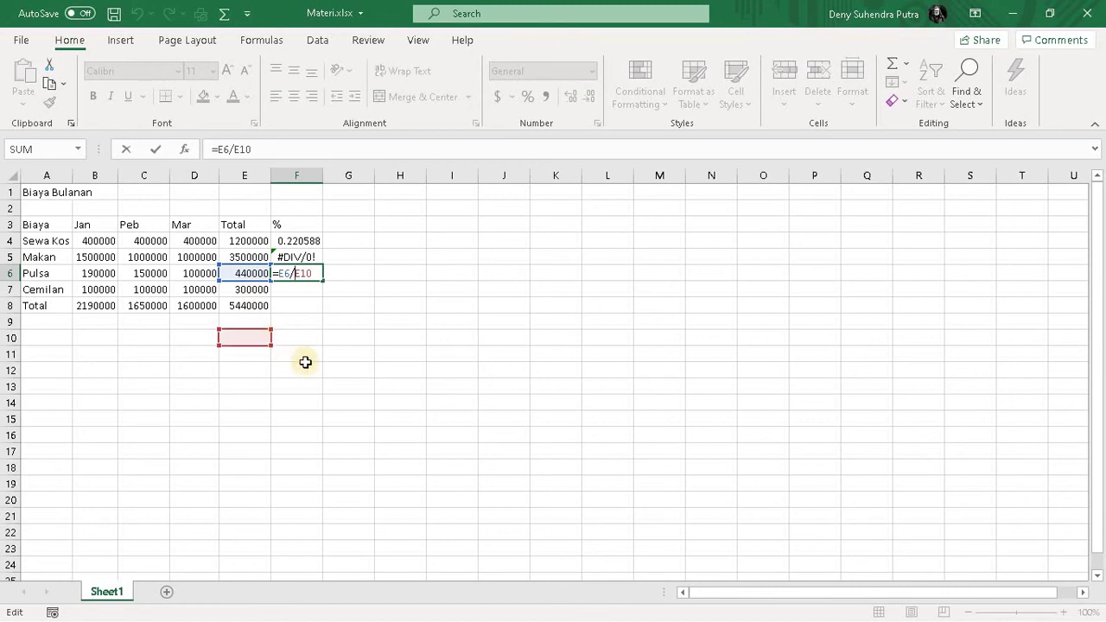
pyautogui.press('Return')
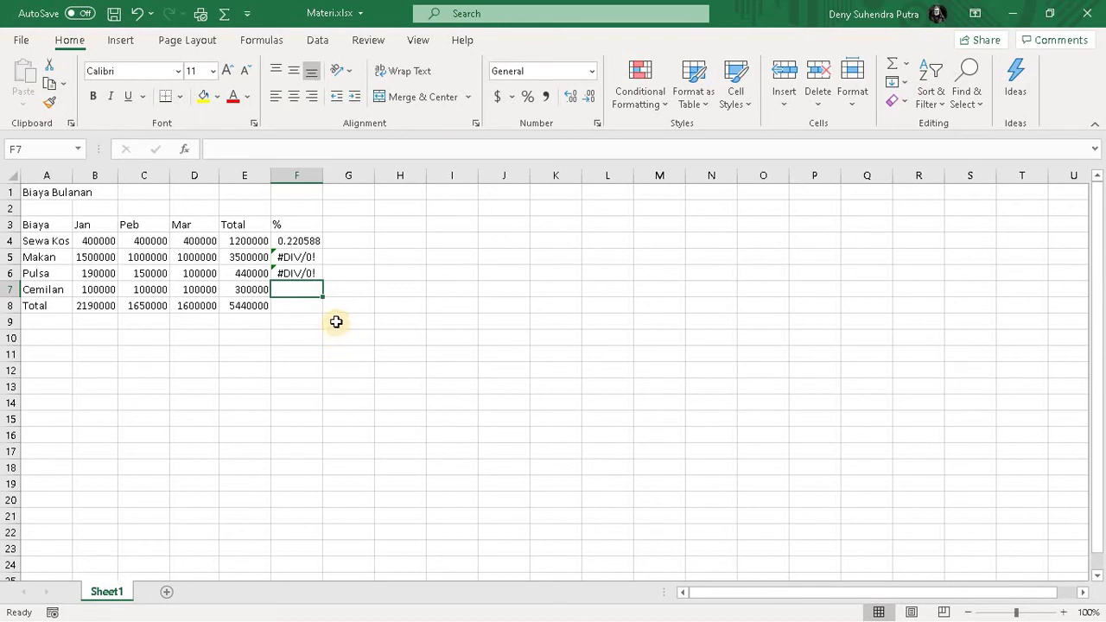
pyautogui.click(248, 305)
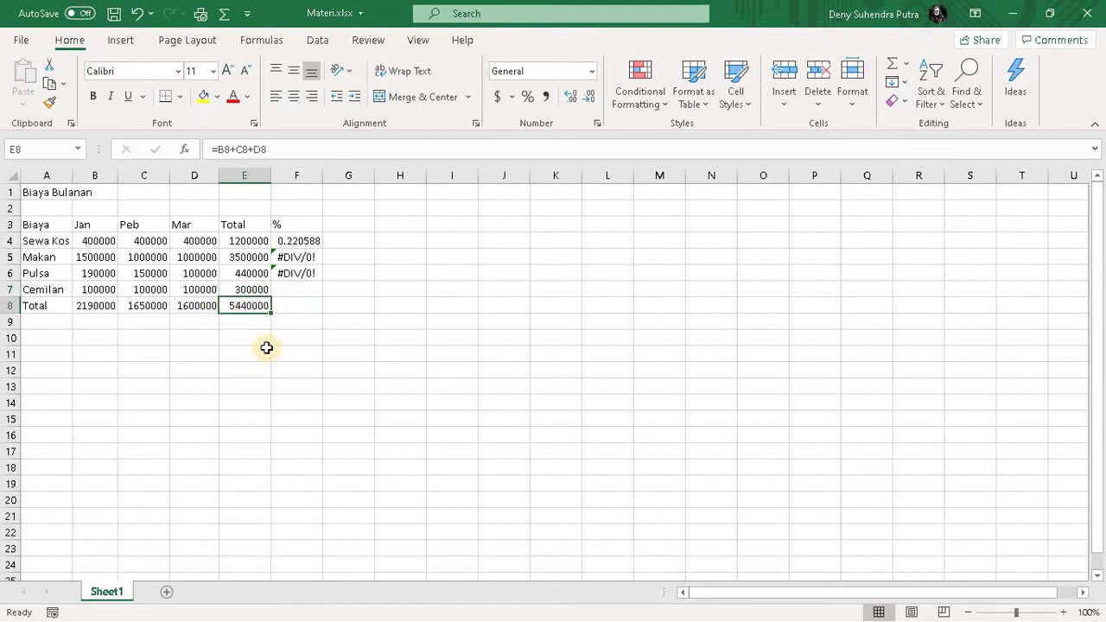
pyautogui.click(296, 242)
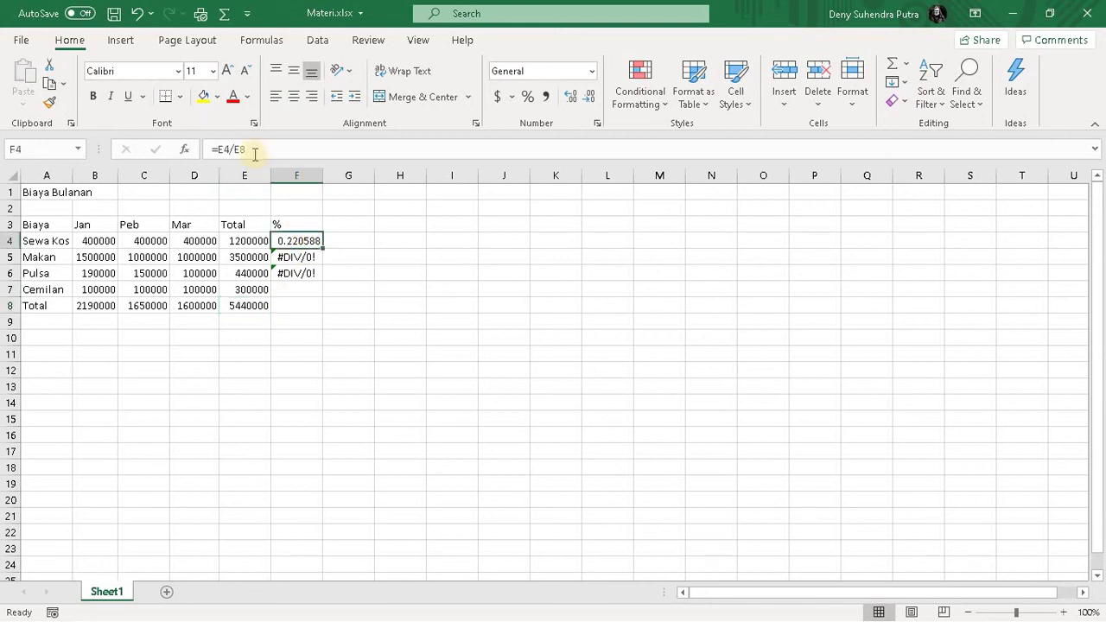
# - Make the divisor reference in the Sewa Kos percentage formula in F4 absolute, so it reads =E4/$E$8
pyautogui.doubleClick(298, 242)
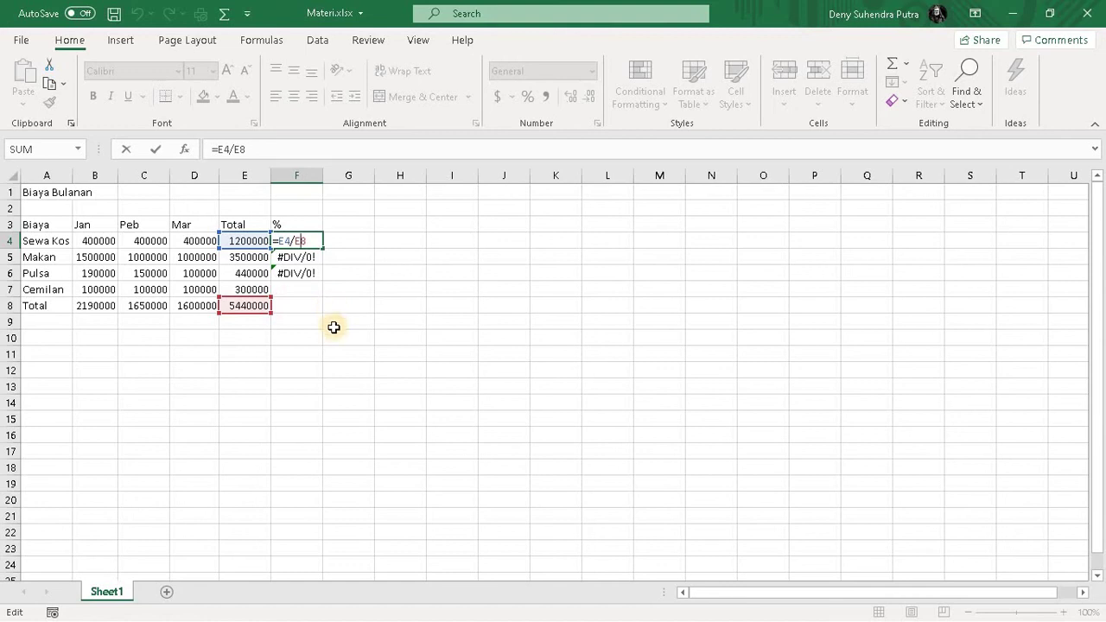
pyautogui.press('F4')
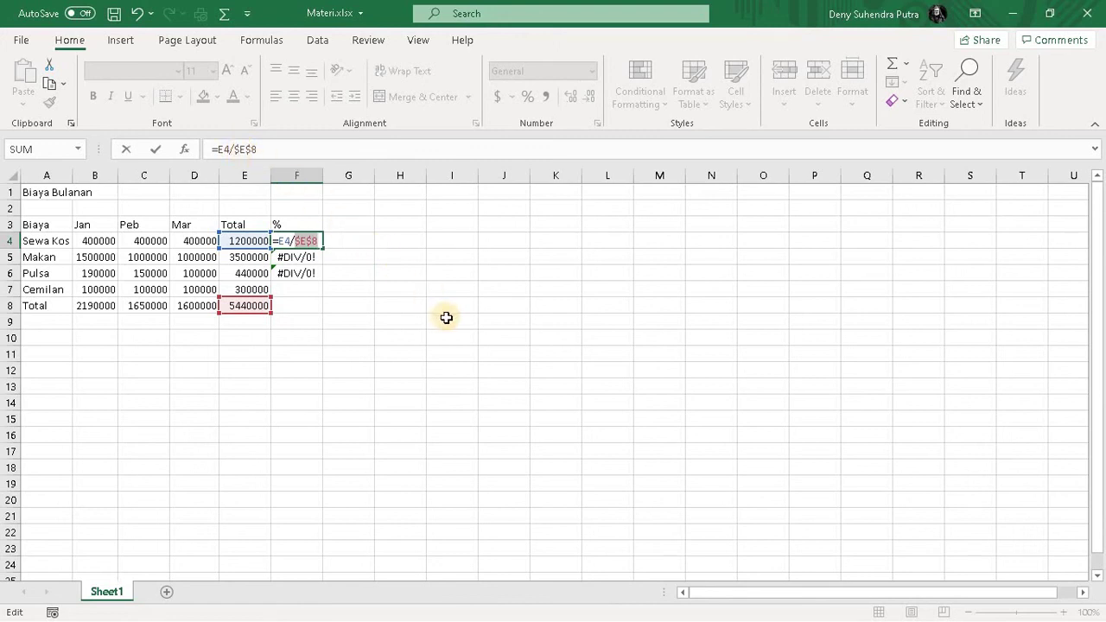
pyautogui.press('Return')
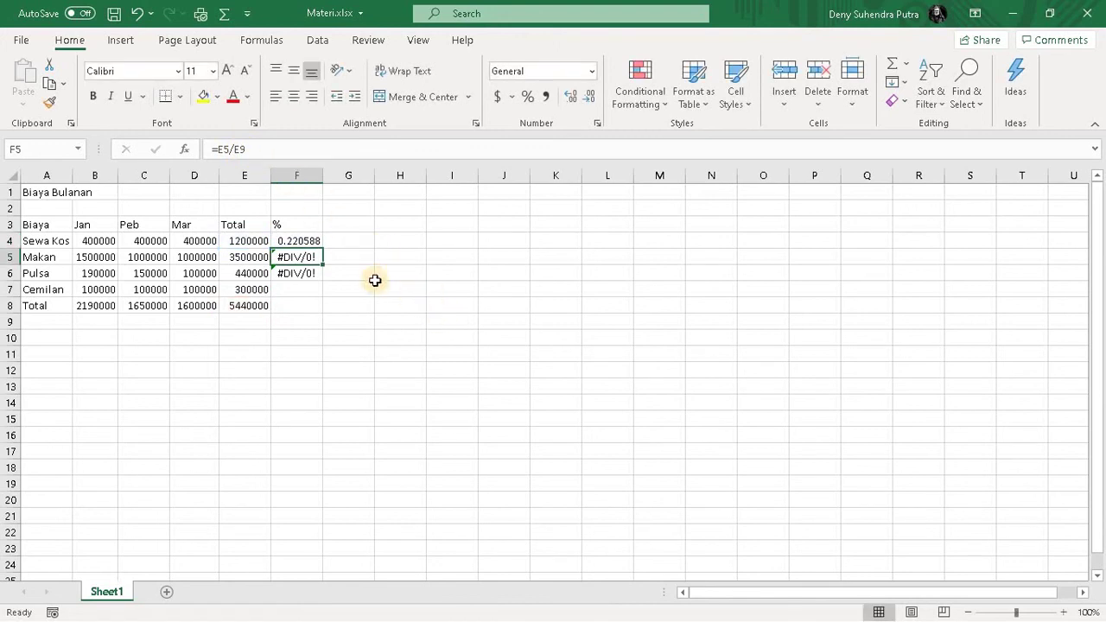
# - Copy the corrected percentage formula from F4 into F5 for the Makan row
pyautogui.click(313, 241)
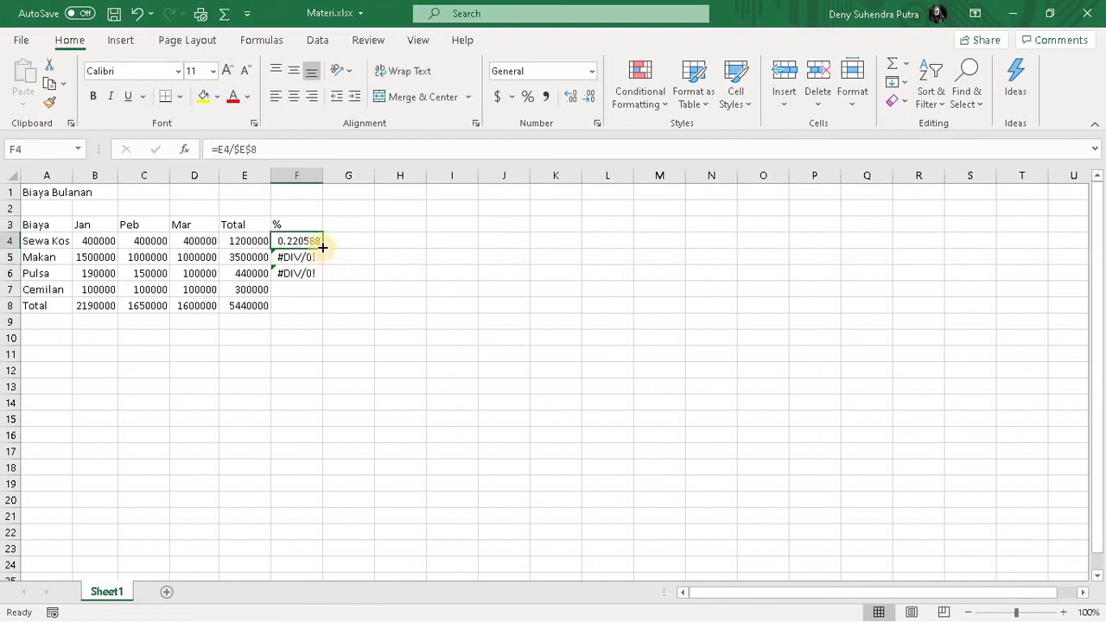
pyautogui.moveTo(323, 248); pyautogui.dragTo(320, 268)
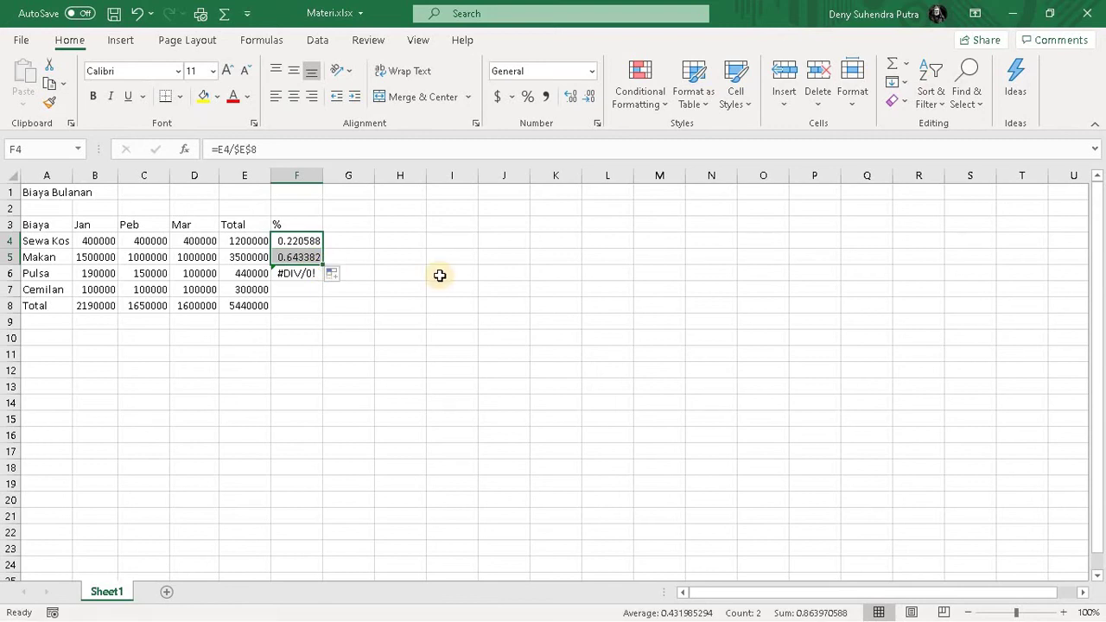
pyautogui.click(404, 242)
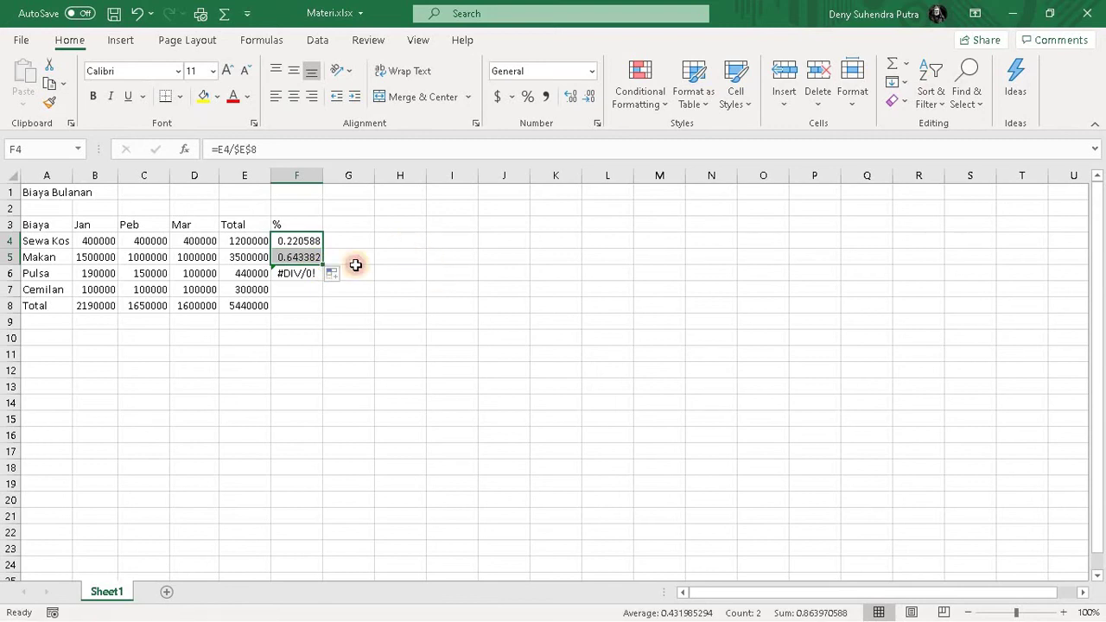
# - Compare the percentage formulas in F5 and F4, checking their absolute divisor reference against the grand total in E8
pyautogui.click(295, 256)
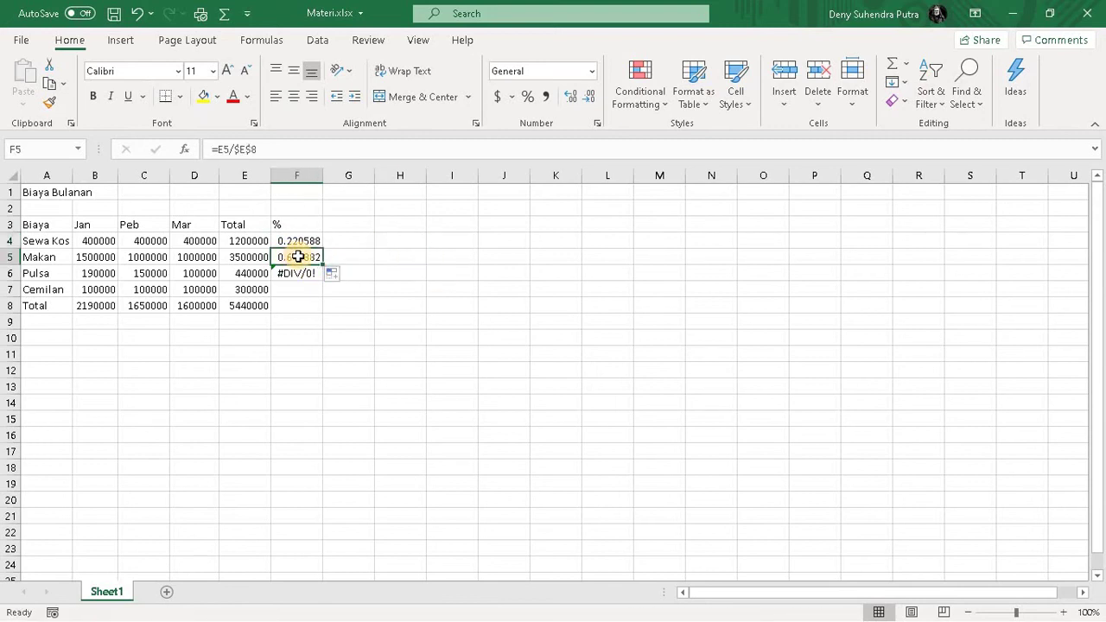
pyautogui.press('F2')
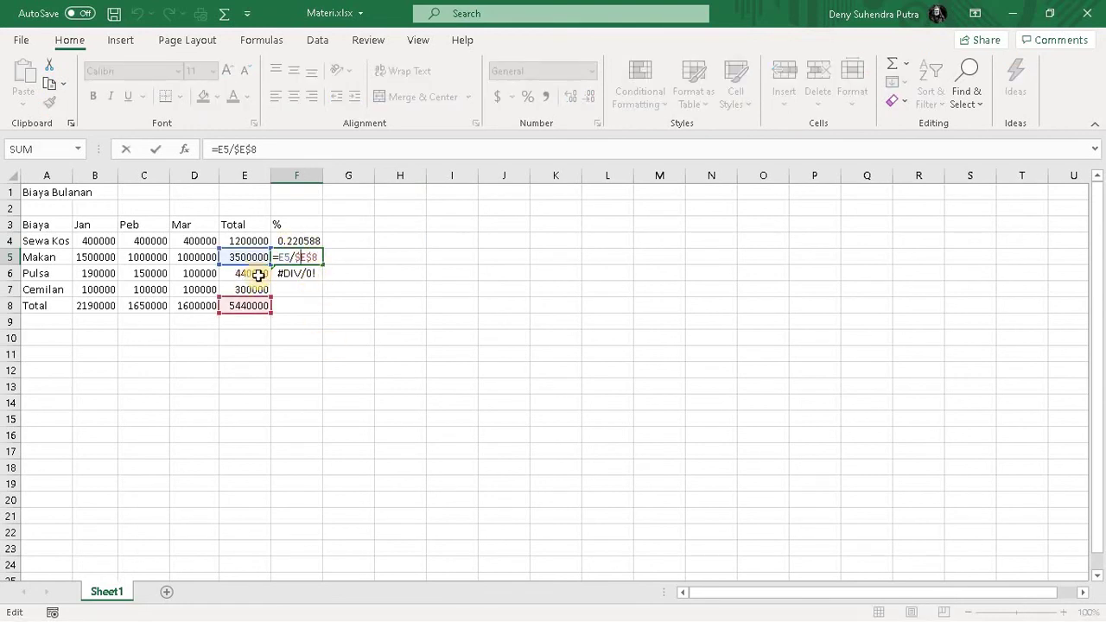
pyautogui.press('Return')
pyautogui.click(304, 240)
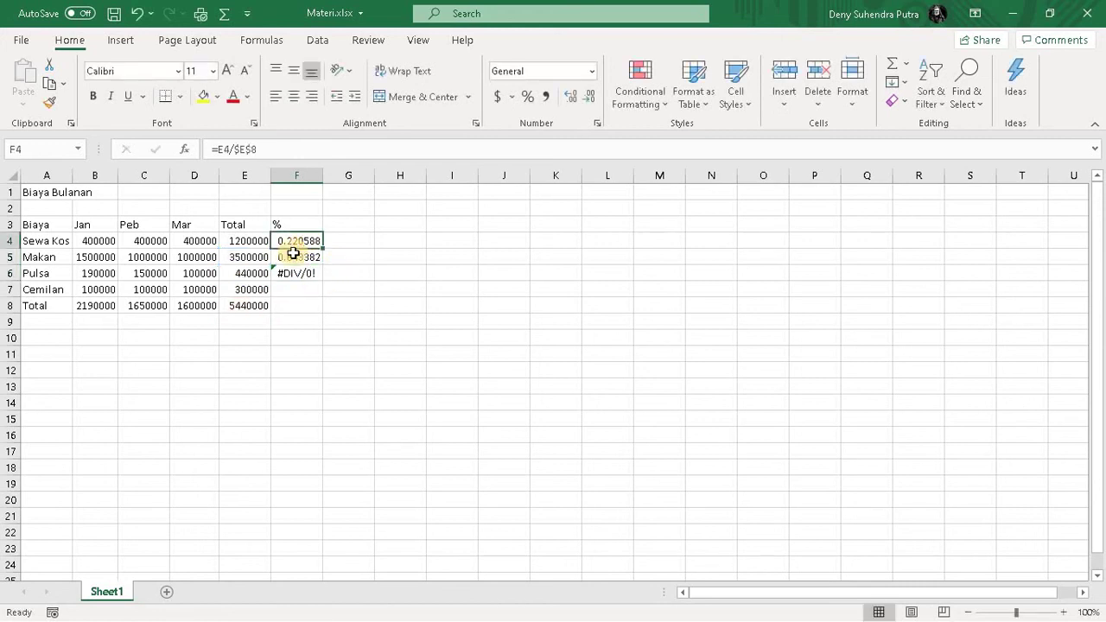
pyautogui.press('F2')
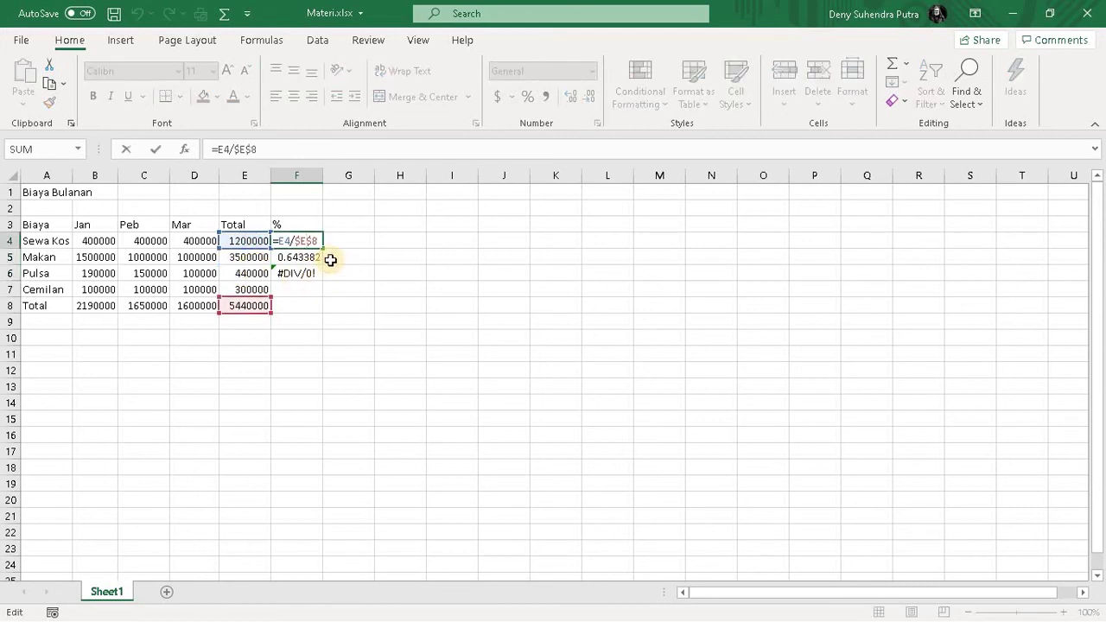
pyautogui.press('Return')
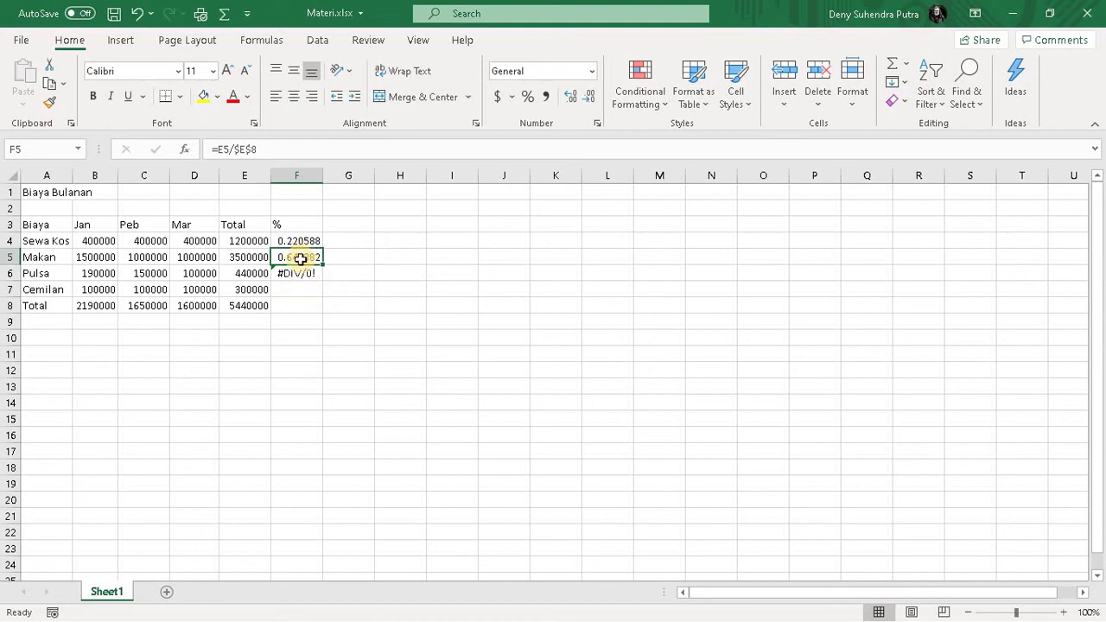
pyautogui.click(699, 375)
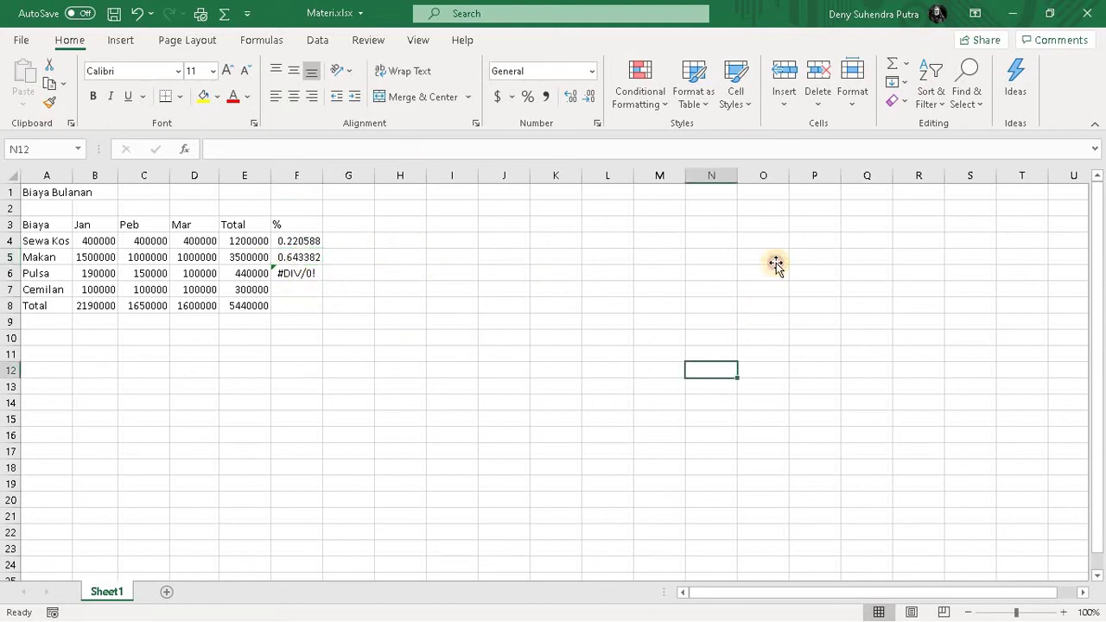
pyautogui.click(774, 263)
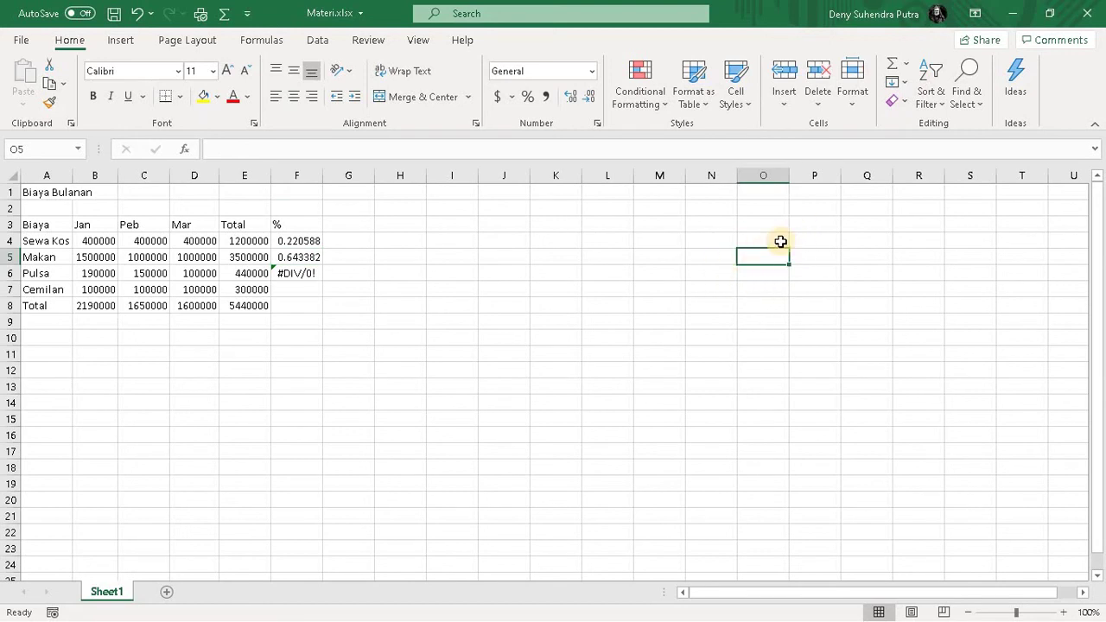
pyautogui.click(247, 307)
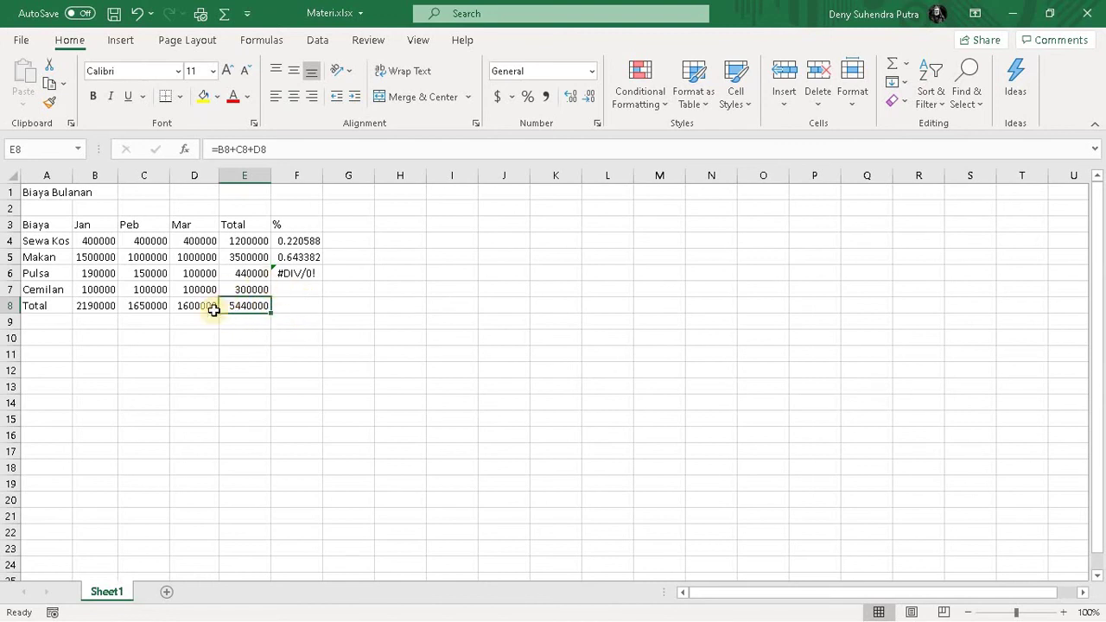
pyautogui.click(604, 258)
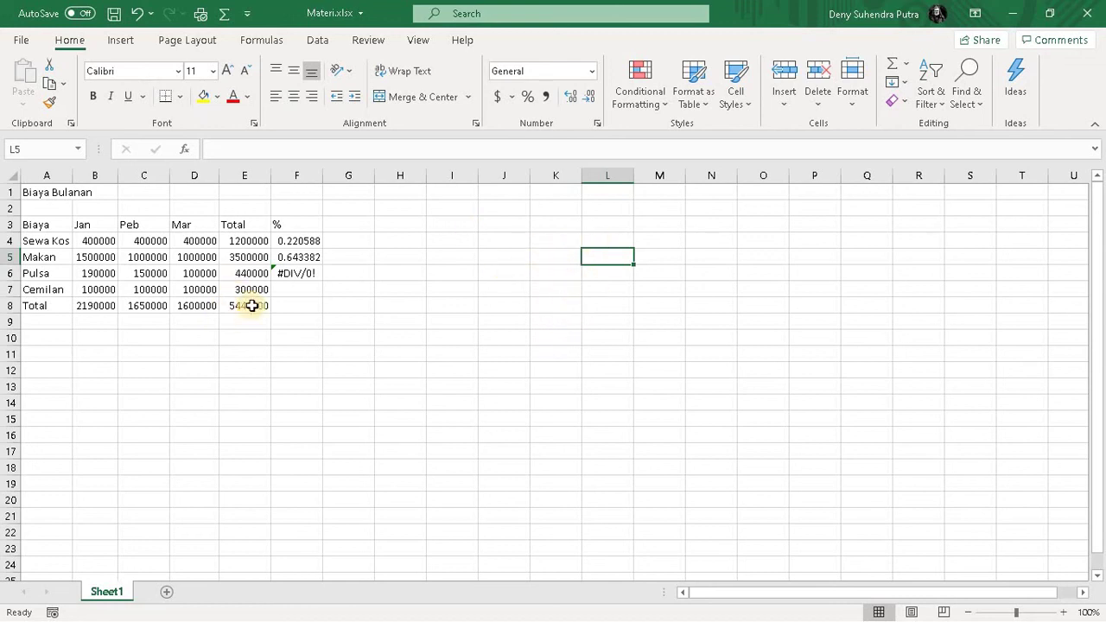
pyautogui.click(297, 240)
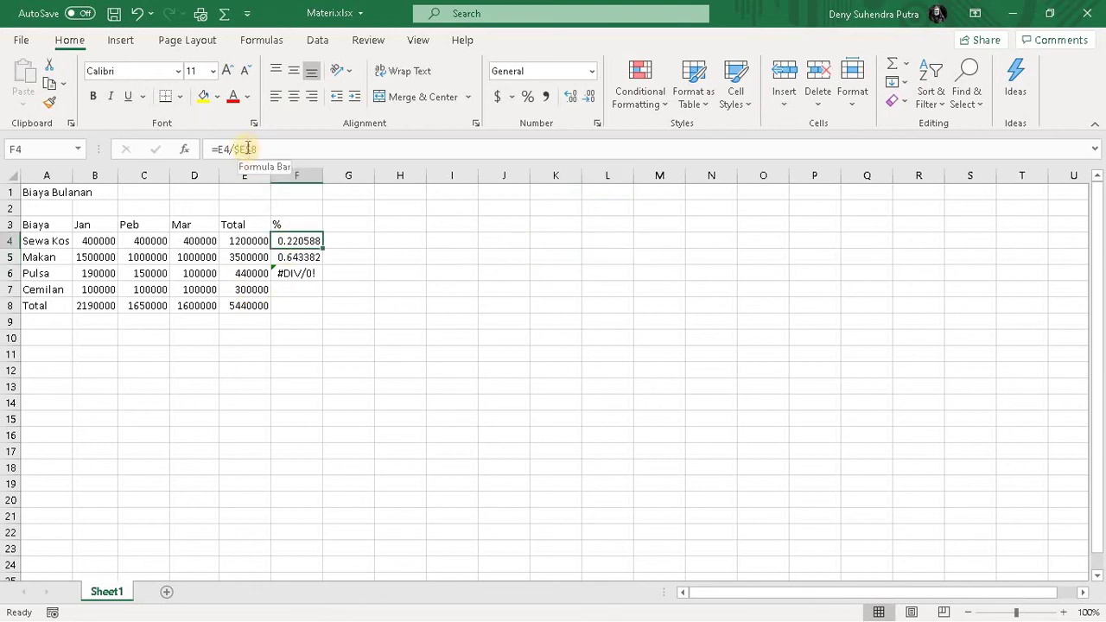
pyautogui.click(256, 306)
# - Fill the F4 percentage formula down through F8, covering the Makan, Pulsa, Cemilan and Total rows
pyautogui.click(316, 245)
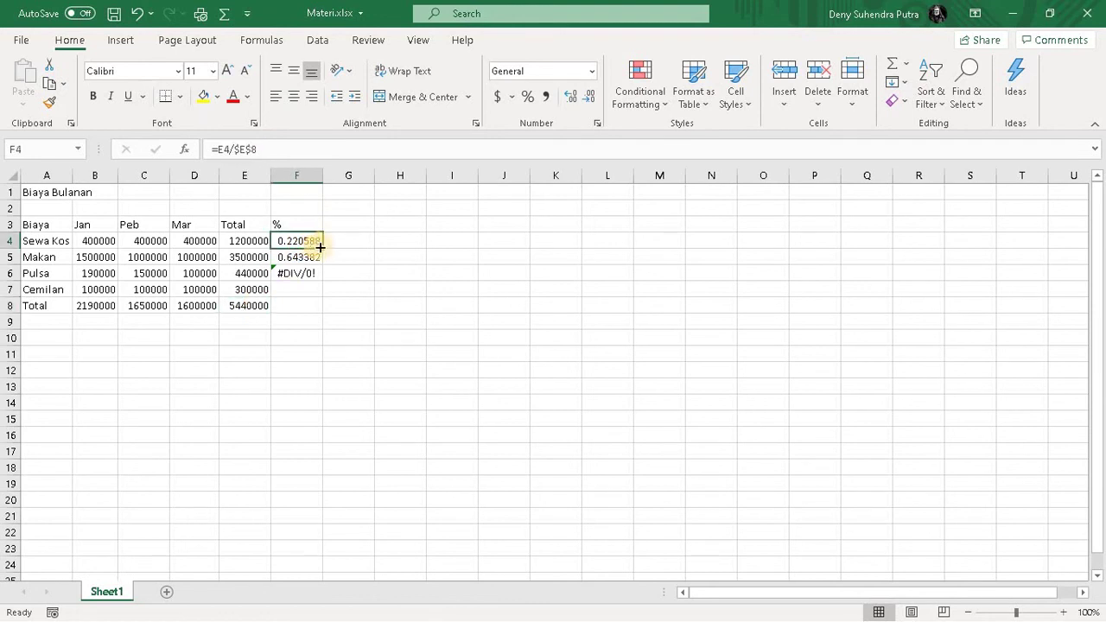
pyautogui.moveTo(320, 247); pyautogui.dragTo(323, 310)
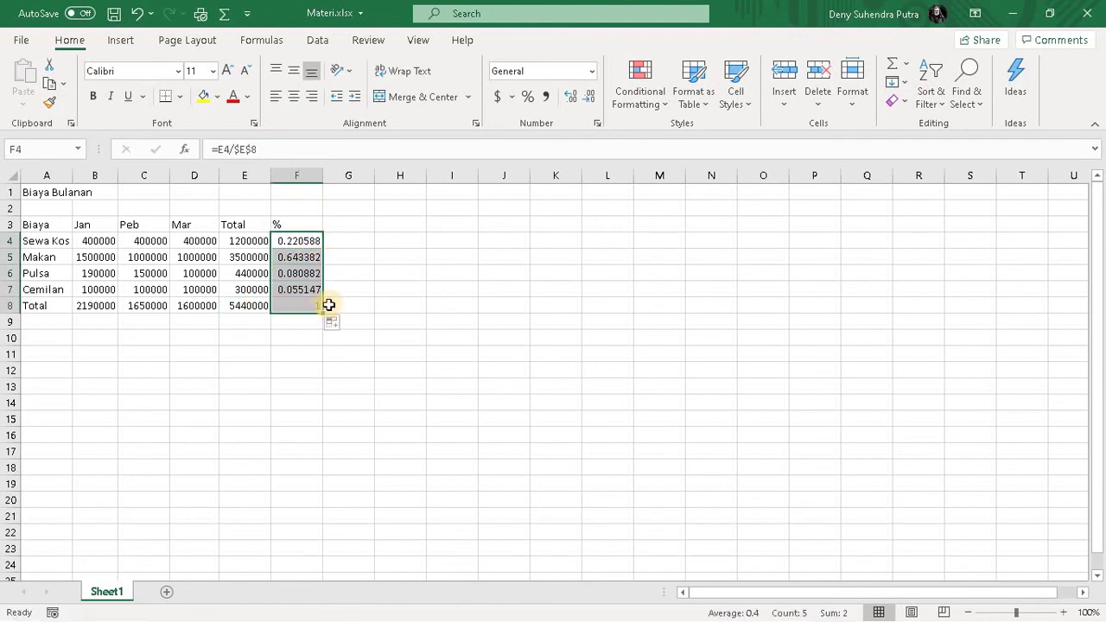
pyautogui.click(426, 274)
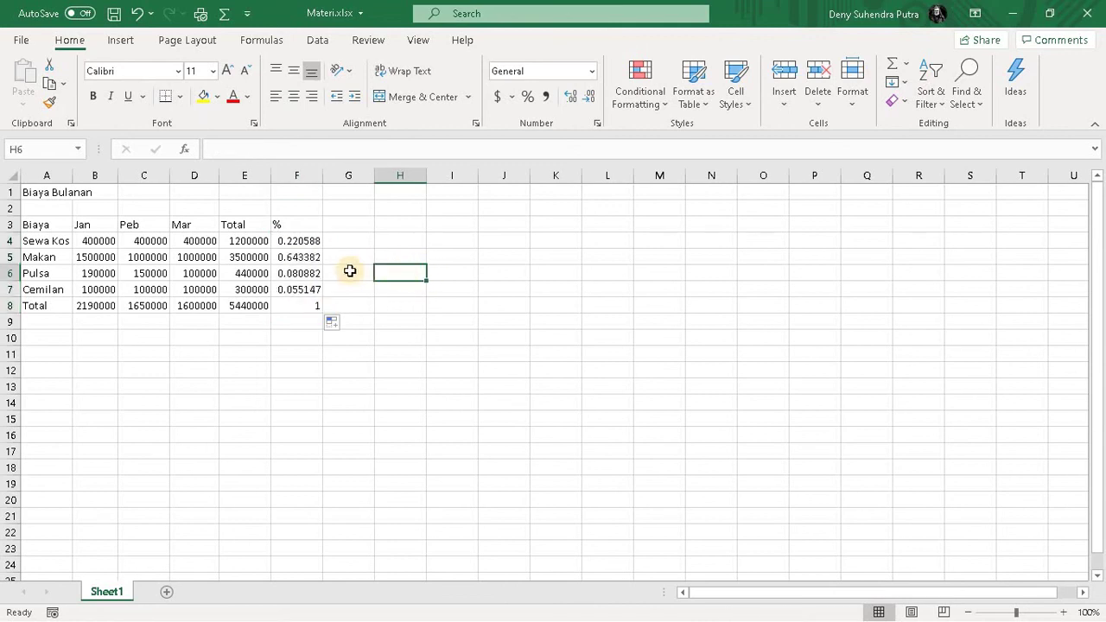